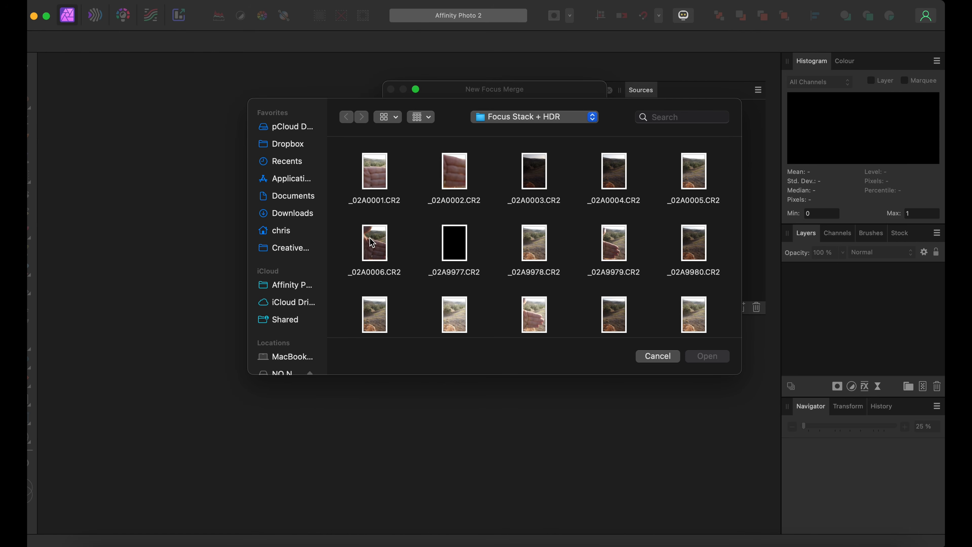
Look through the bracketed CR2 exposures in the Focus Stack + HDR folder, and leave the file selection without choosing any
scroll(372, 242, "down", 5)
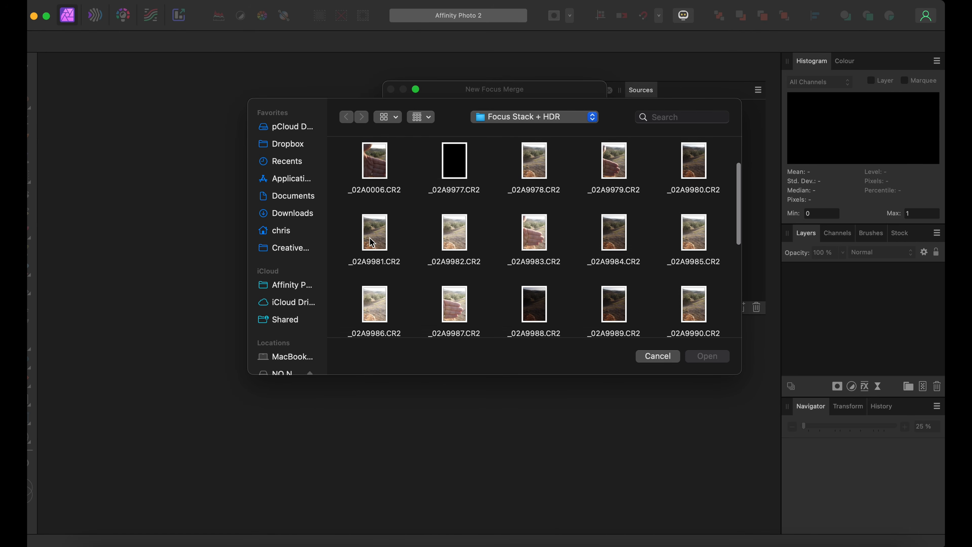
scroll(373, 242, "down", 5)
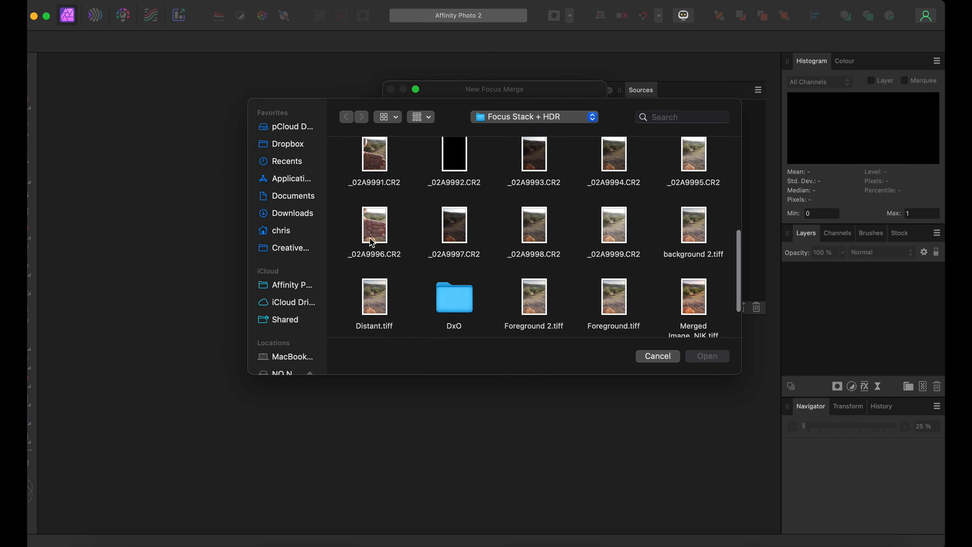
scroll(373, 242, "up", 3)
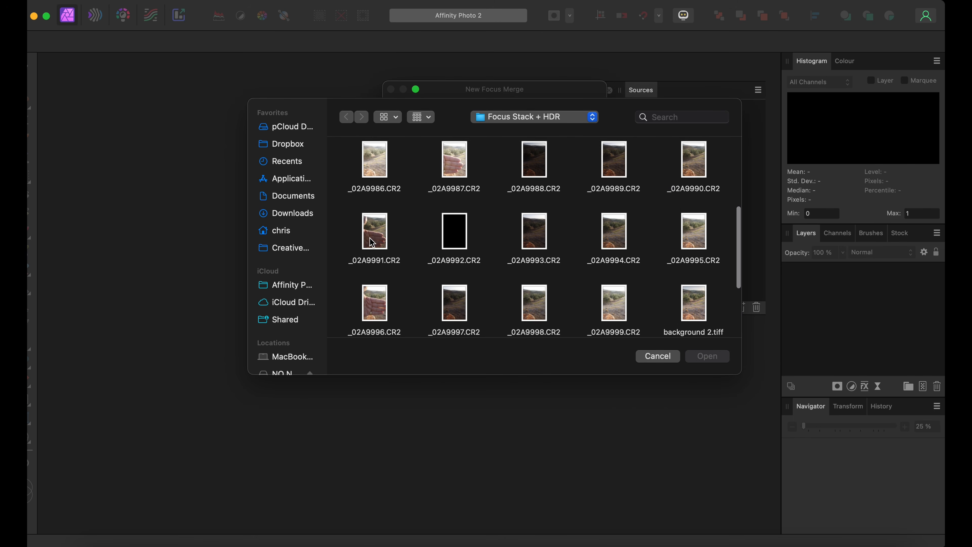
scroll(373, 242, "down", 1)
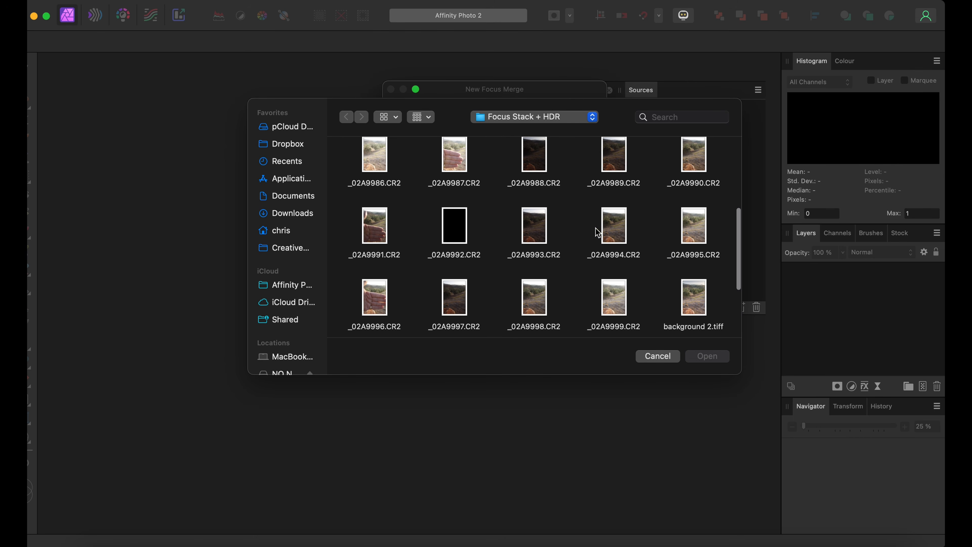
scroll(539, 228, "down", 3)
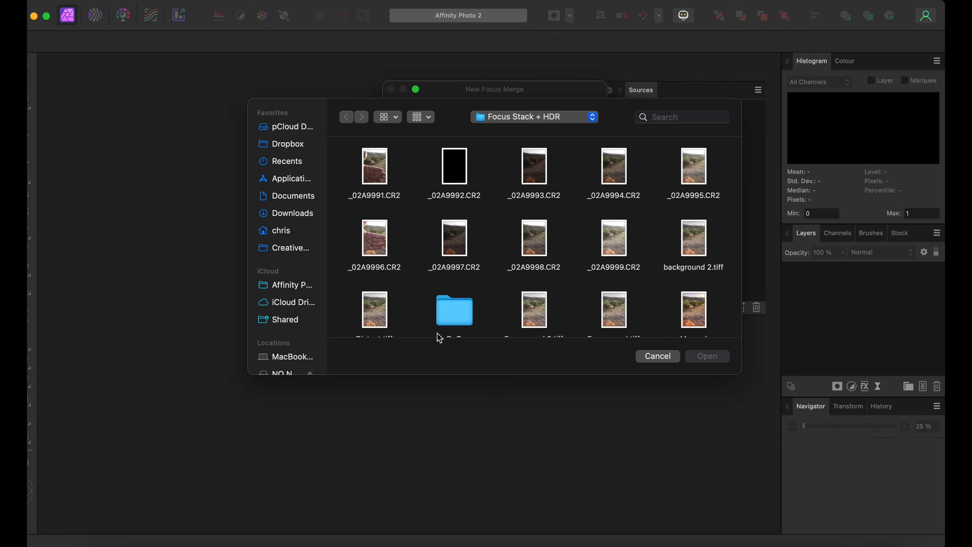
left_click(658, 356)
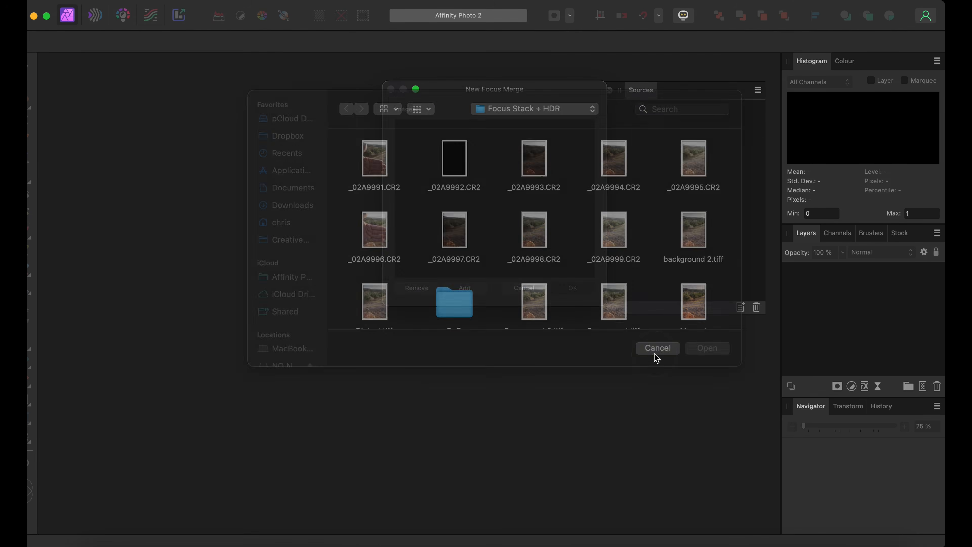
Switch to DxO PureRAW 4 and open the nine selected photos for processing with preview
left_click(813, 544)
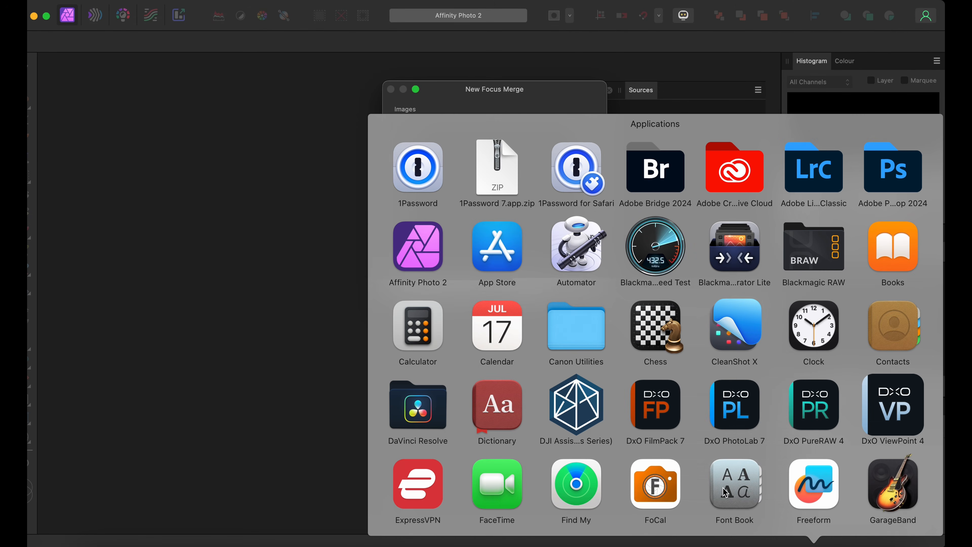
scroll(601, 296, "down", 2)
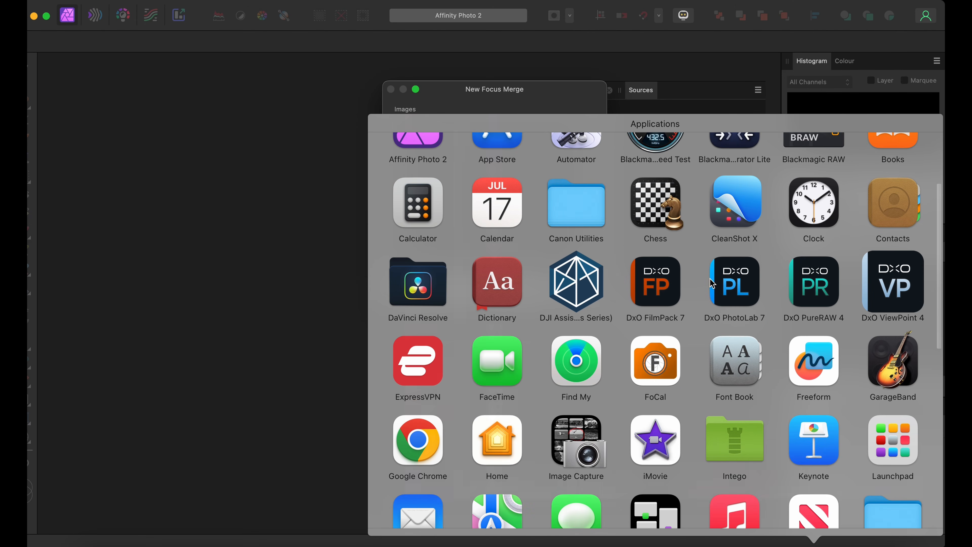
left_click(815, 279)
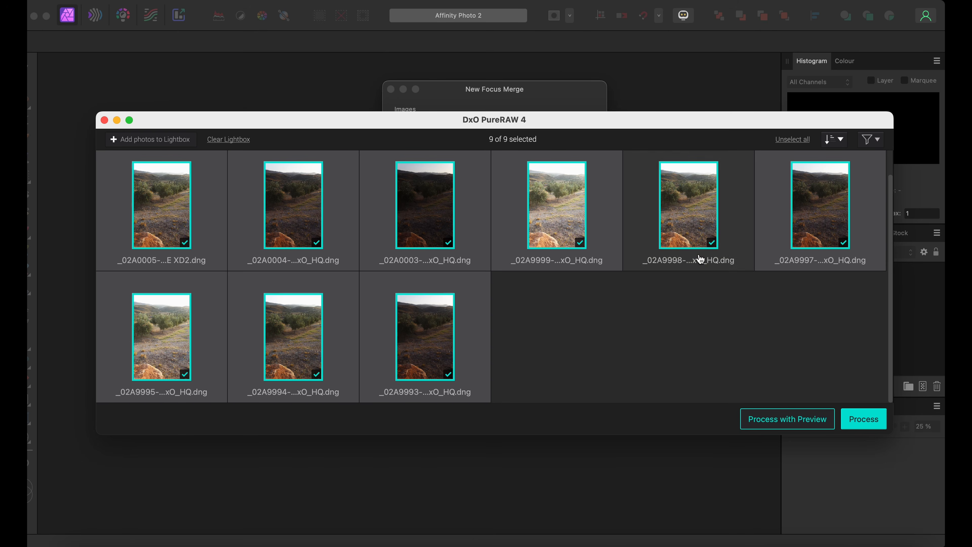
left_click(792, 419)
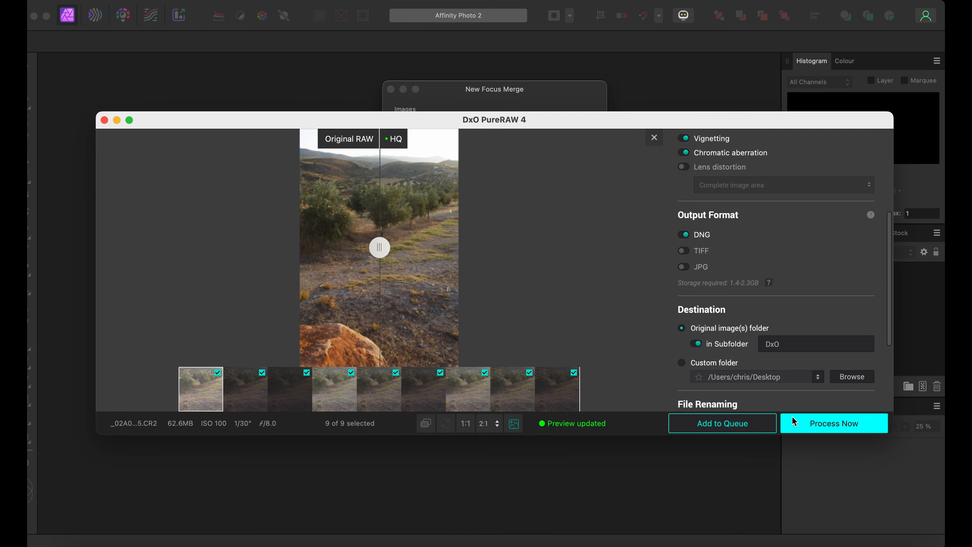
Choose DeepPRIME XD2 / XD denoising with luminance 70, and enable the lens softness correction
scroll(823, 251, "up", 5)
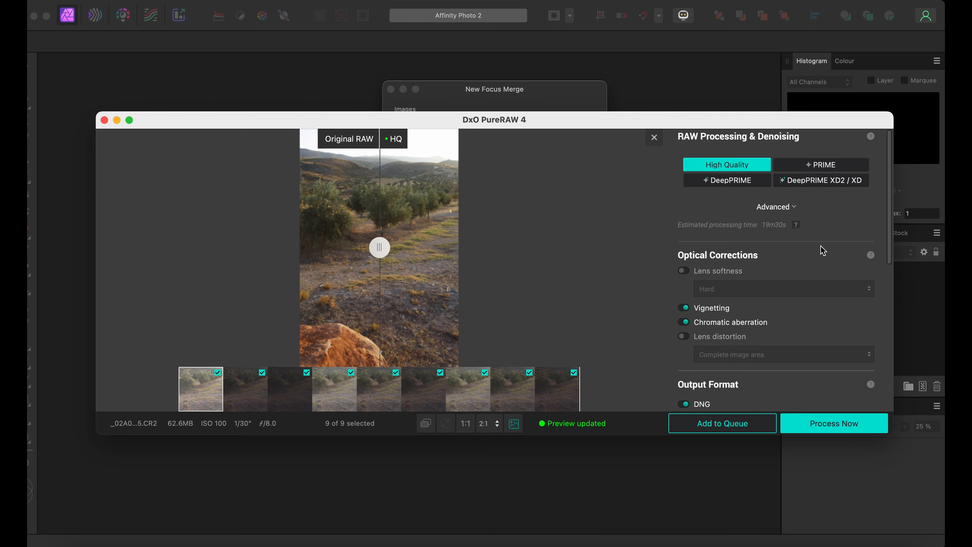
left_click(827, 180)
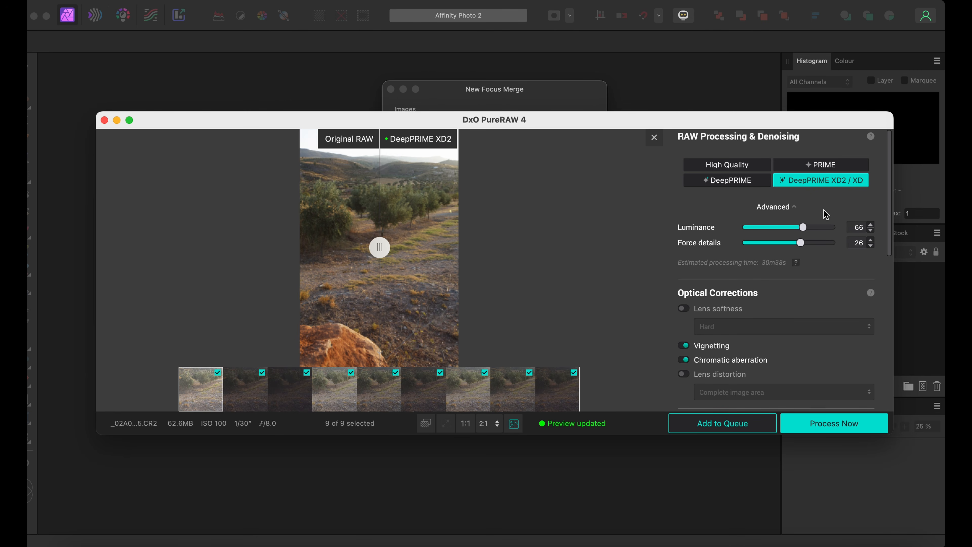
scroll(826, 214, "down", 1)
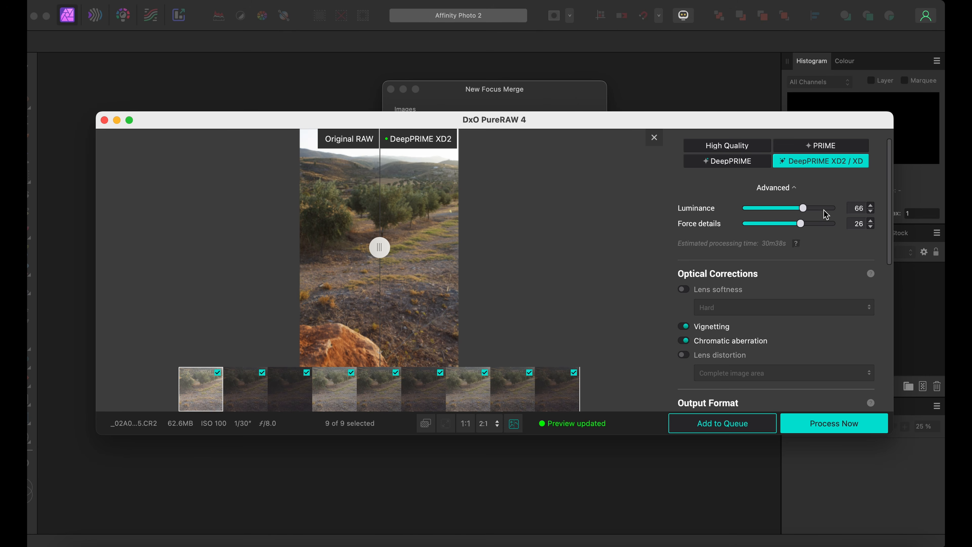
scroll(826, 214, "down", 2)
scroll(812, 249, "down", 2)
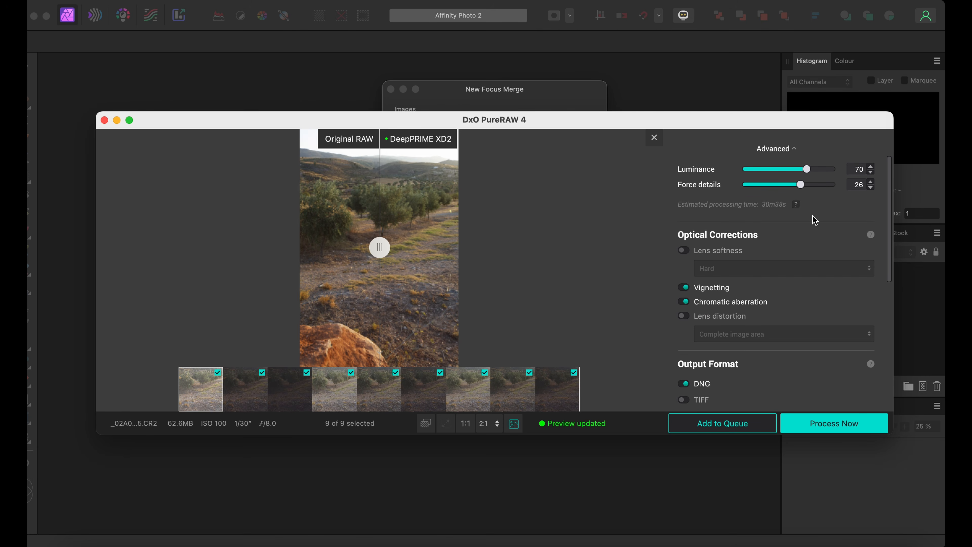
scroll(815, 220, "down", 2)
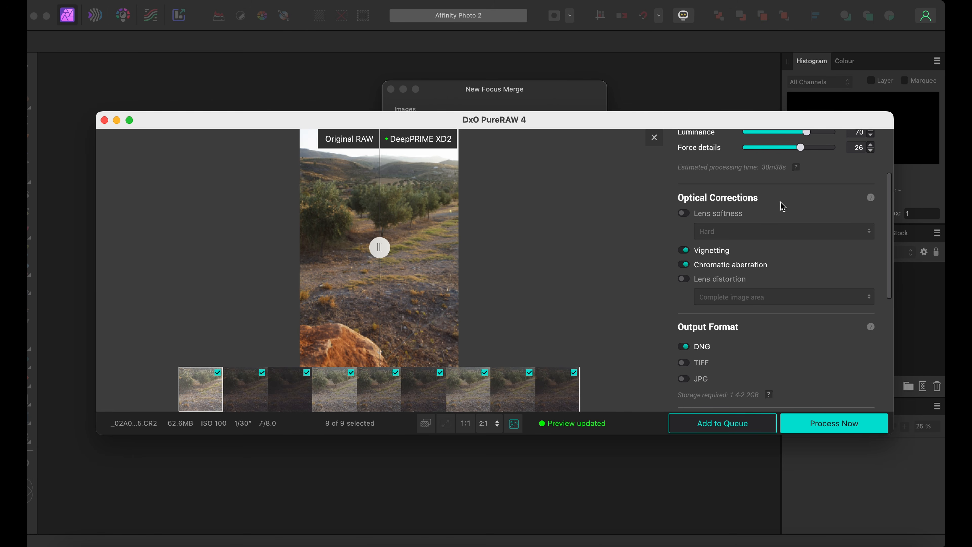
left_click(683, 213)
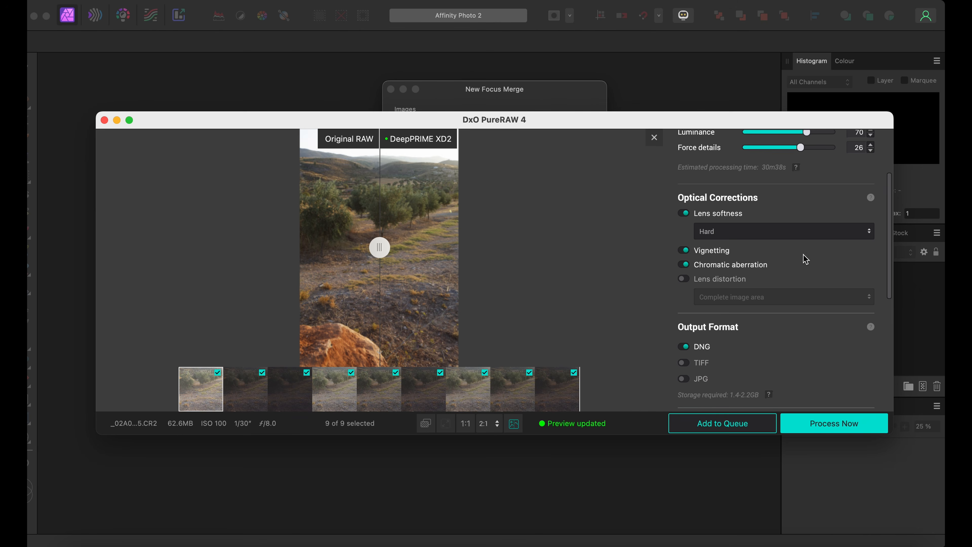
Process the nine photos with DNG output to the DxO subfolder of the original folder, and show the processed files in Finder
scroll(806, 259, "down", 3)
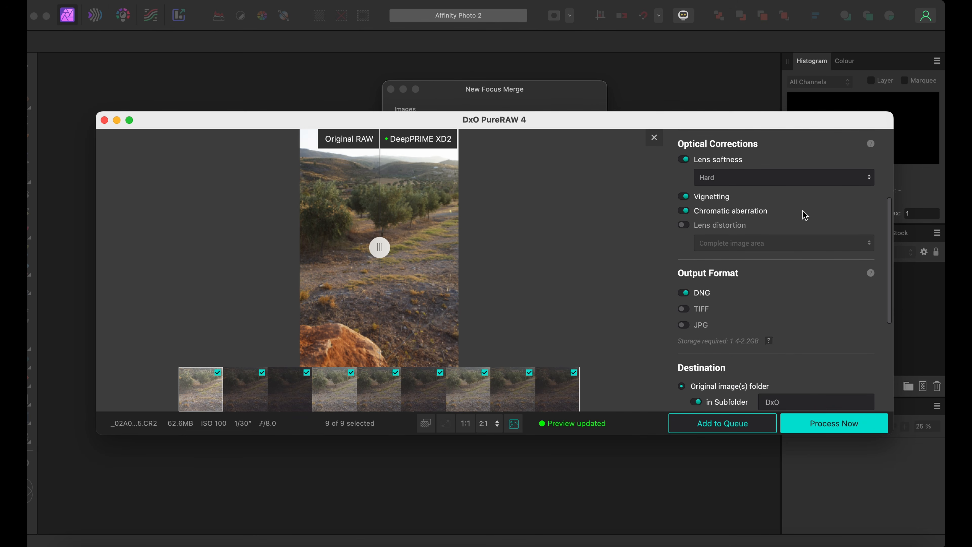
scroll(804, 213, "down", 2)
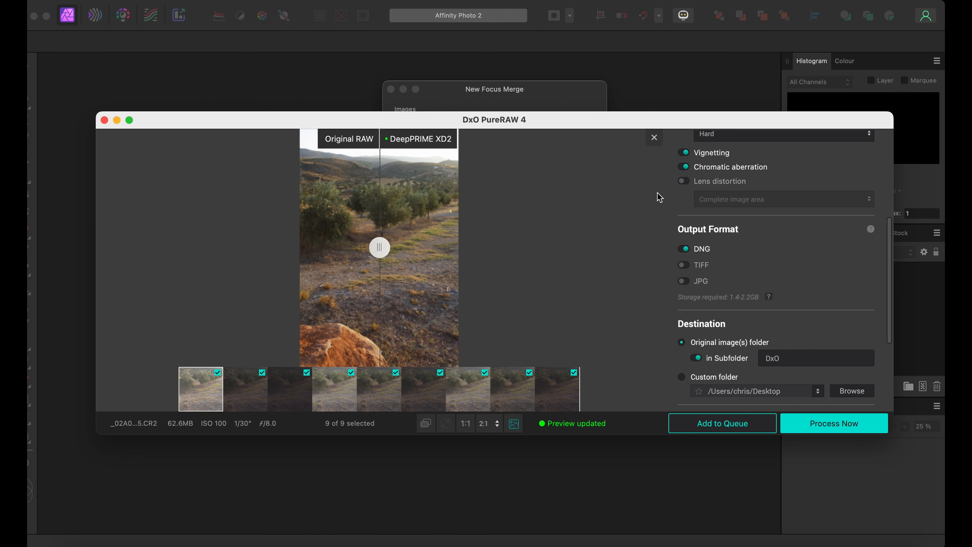
scroll(795, 257, "down", 2)
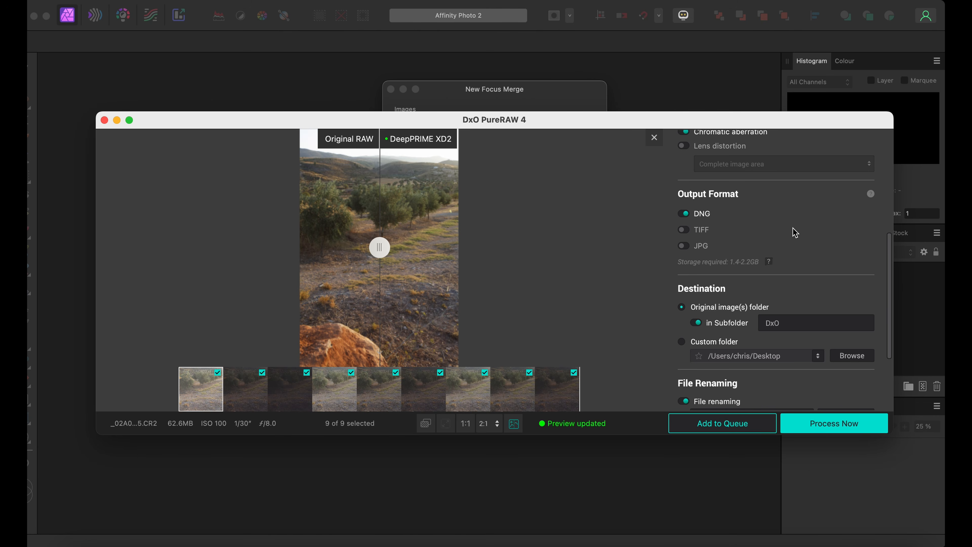
scroll(795, 232, "down", 2)
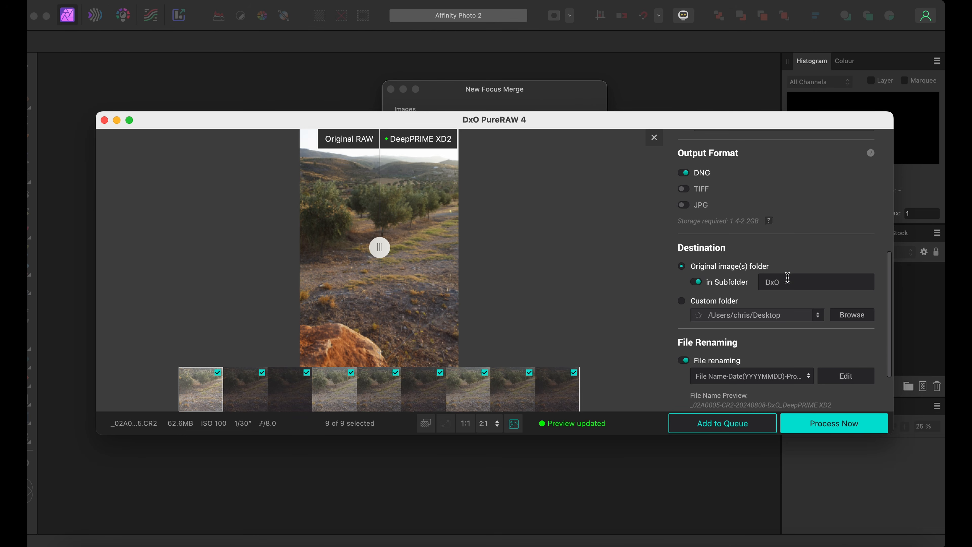
scroll(788, 278, "down", 3)
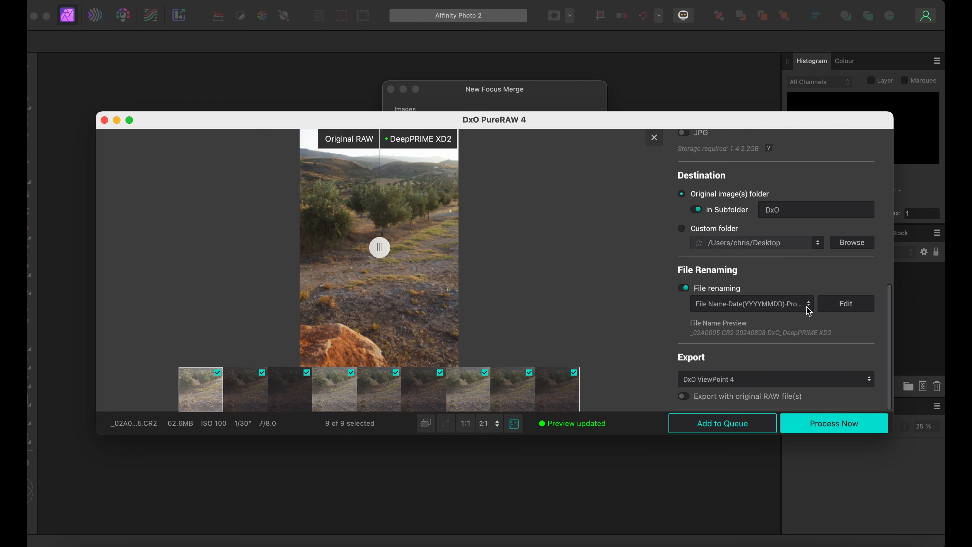
left_click(845, 424)
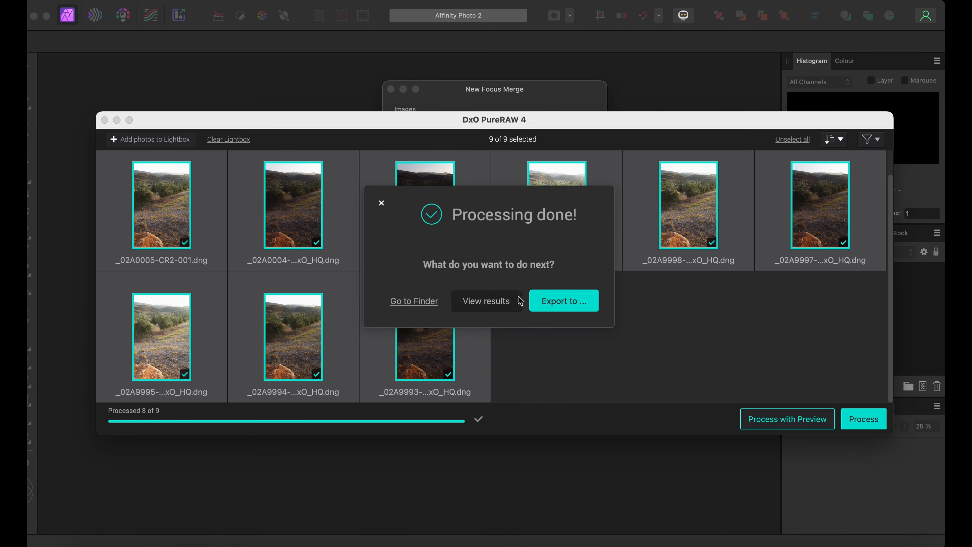
left_click(422, 301)
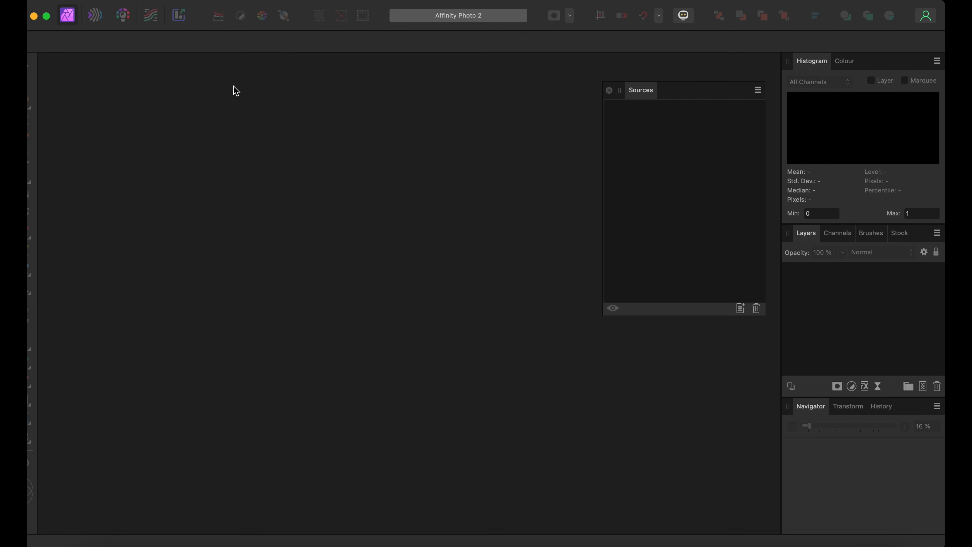
In Affinity Photo 2, start a new HDR merge with noise reduction off and automatic ghost removal on
left_click(147, 1)
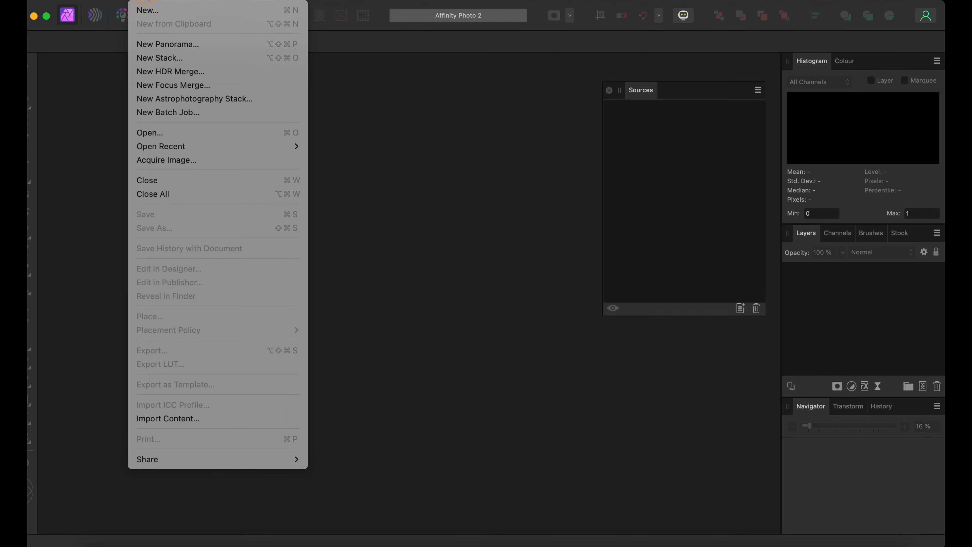
left_click(149, 71)
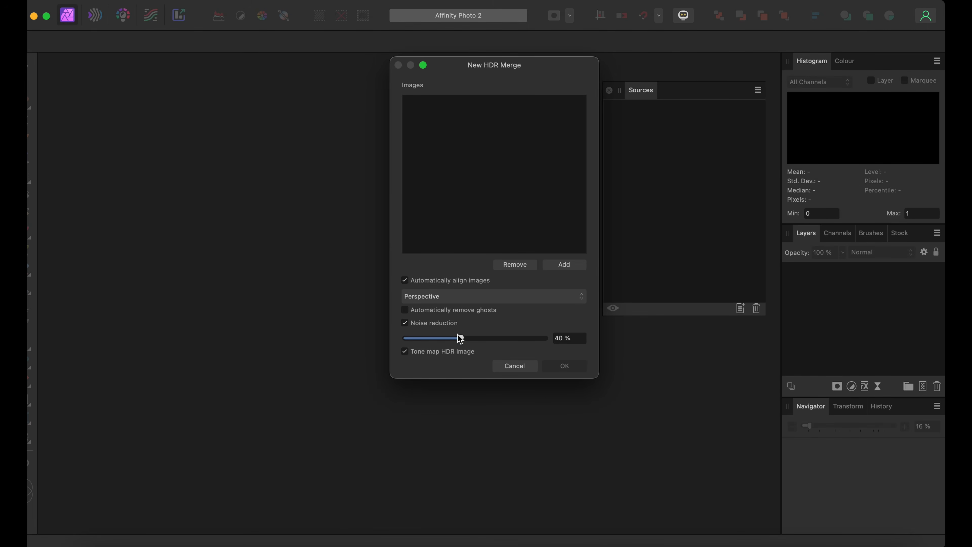
left_click(405, 324)
left_click(406, 309)
Add the _02A0003, _02A0004 and _02A0005 DNG files from the DxO folder and run the HDR merge
left_click(568, 266)
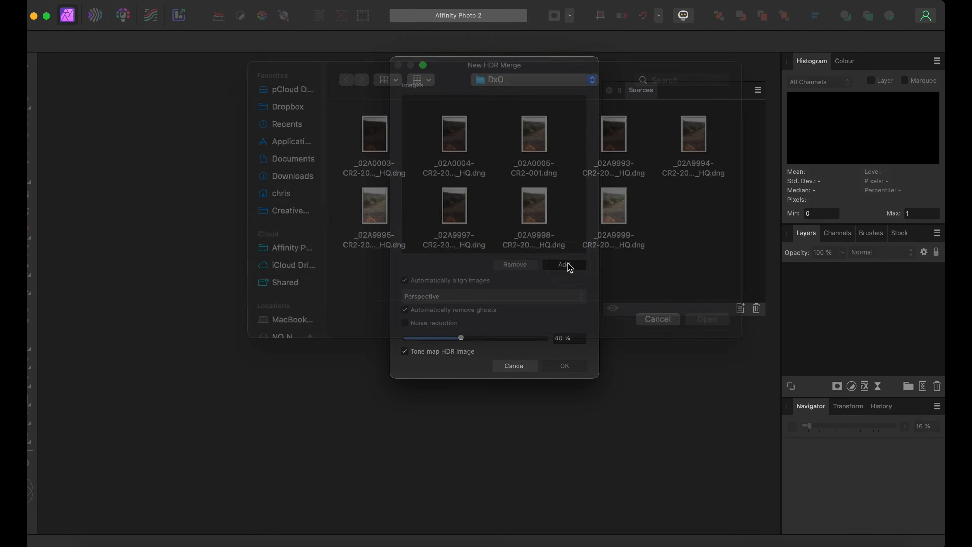
left_click(378, 158)
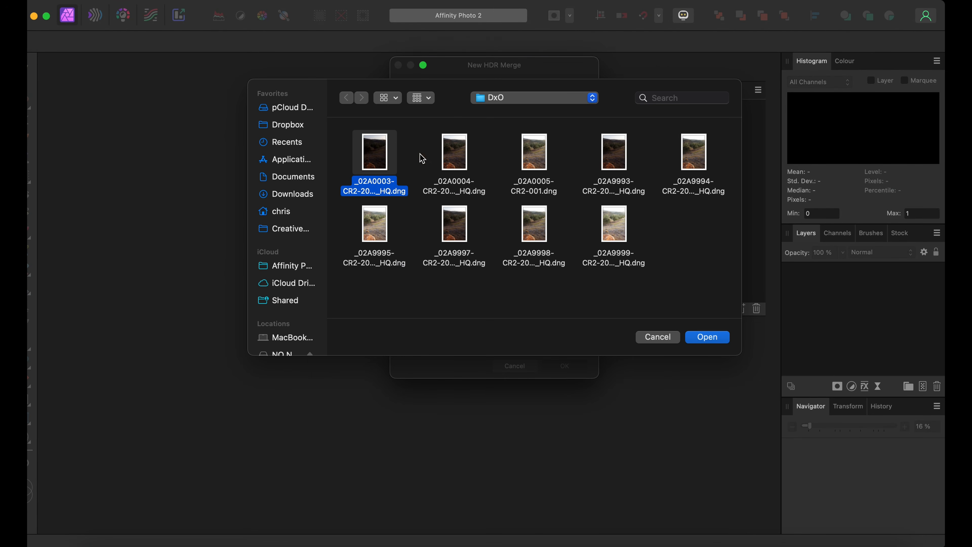
left_click(458, 157, "shift")
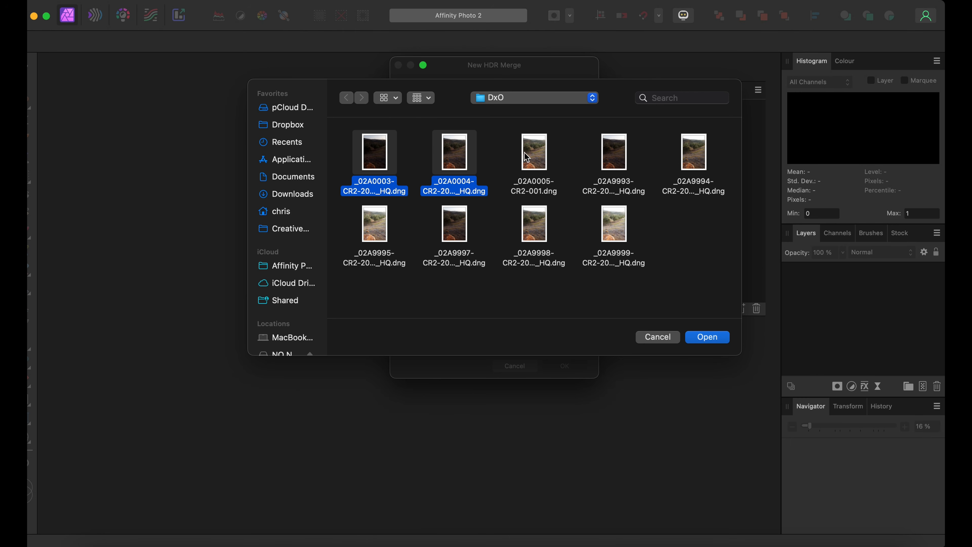
left_click(536, 158, "shift")
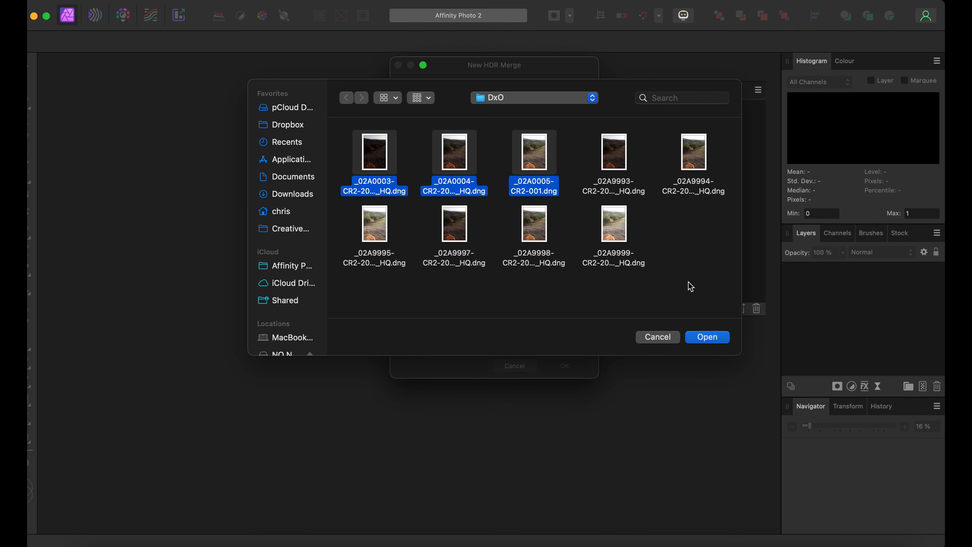
left_click(707, 337)
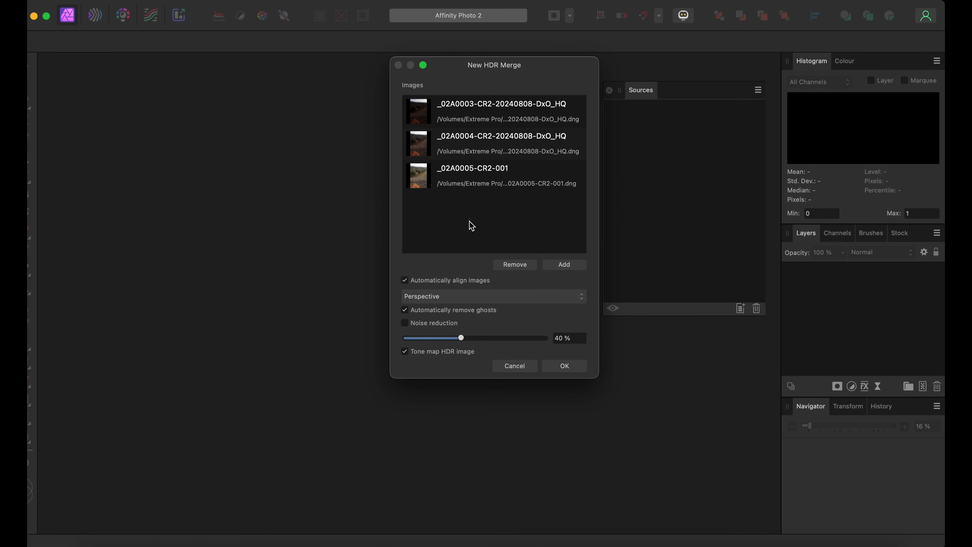
left_click(566, 367)
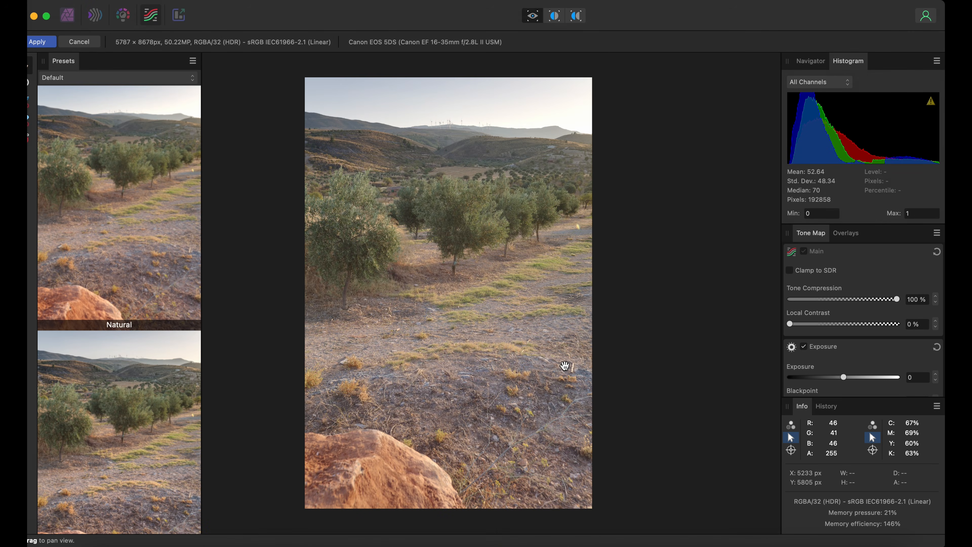
Examine the merged HDR image up close, from the foreground ground through the olive trees to the distant hills
scroll(444, 388, "up", 8)
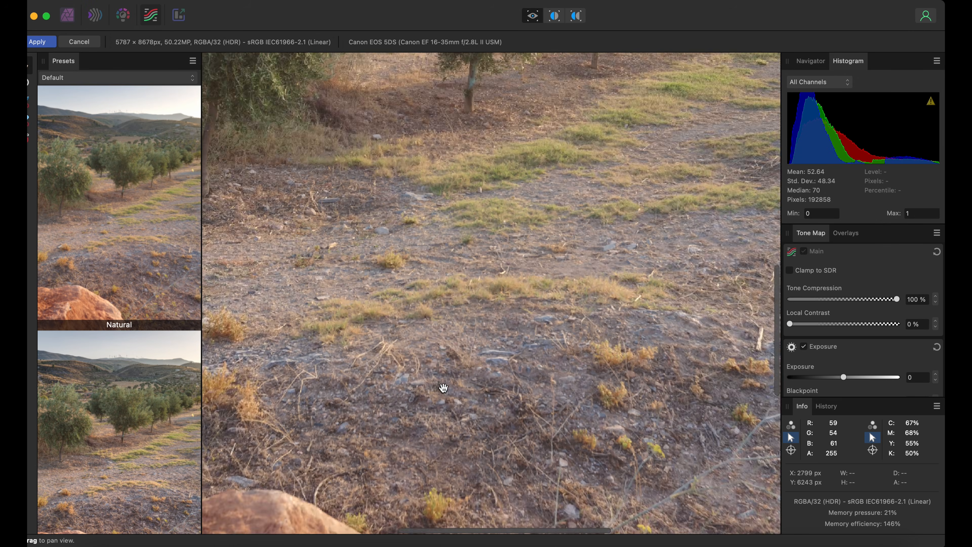
scroll(444, 388, "up", 15)
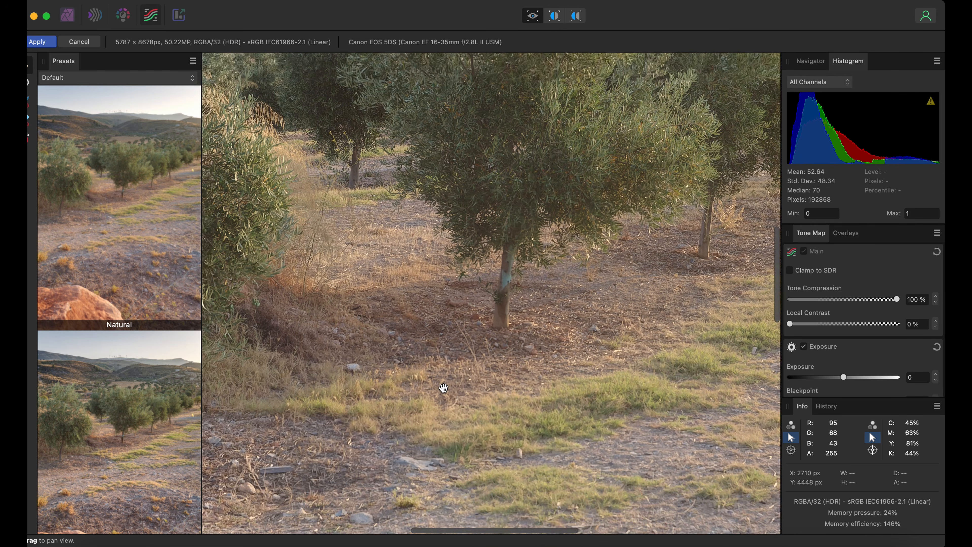
scroll(443, 388, "up", 15)
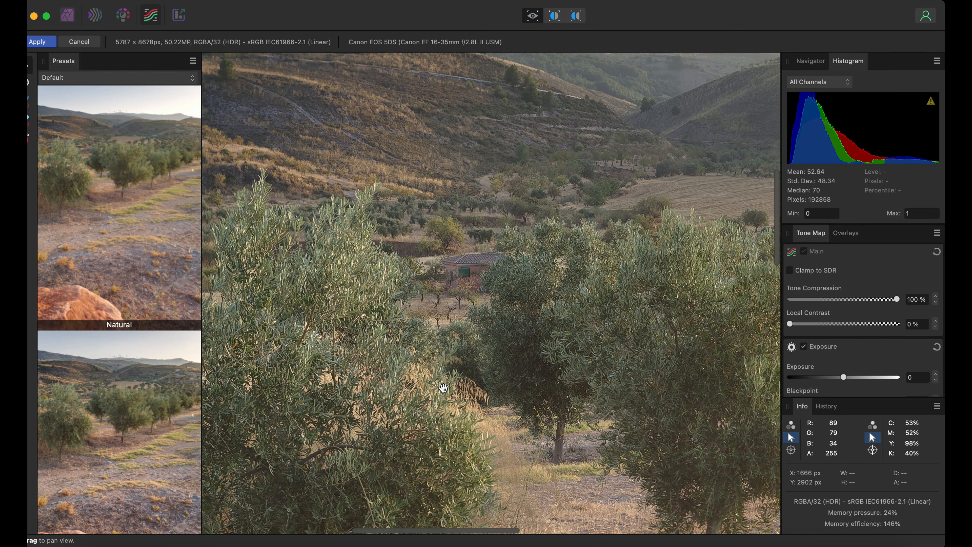
scroll(443, 388, "right", 3)
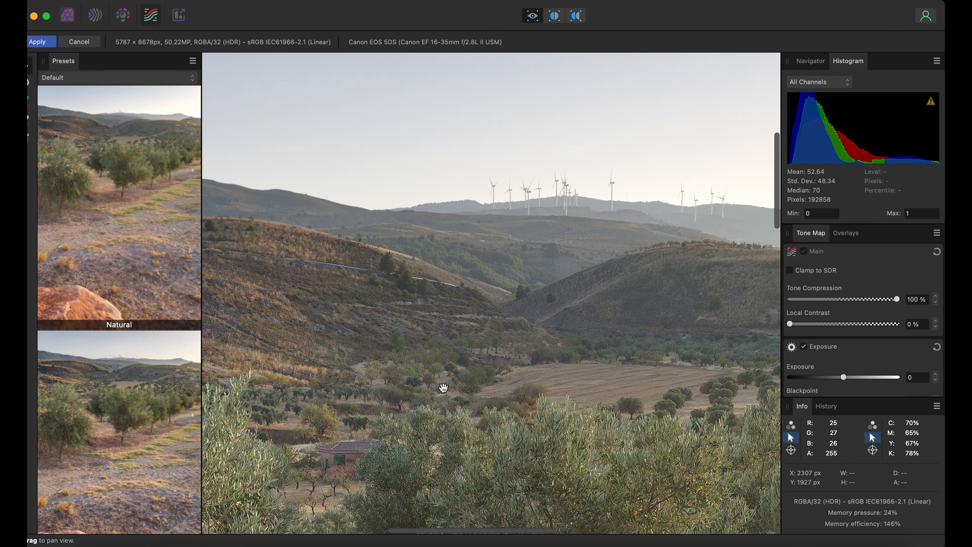
Check the sharpness of the foreground rock and the dry ground and plants beside it in the merged image
scroll(444, 388, "down", 20)
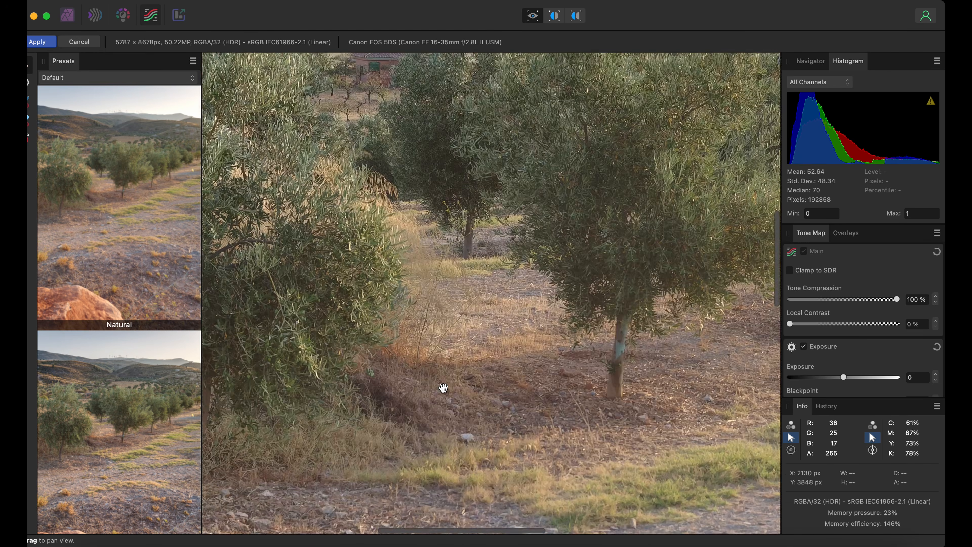
scroll(443, 388, "right", 10)
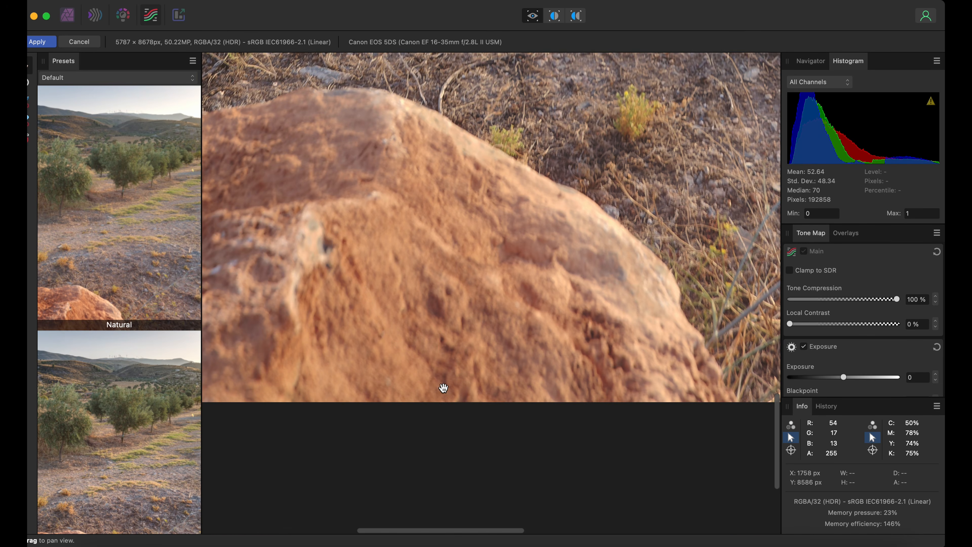
scroll(486, 293, "right", 15)
scroll(486, 293, "down", 5)
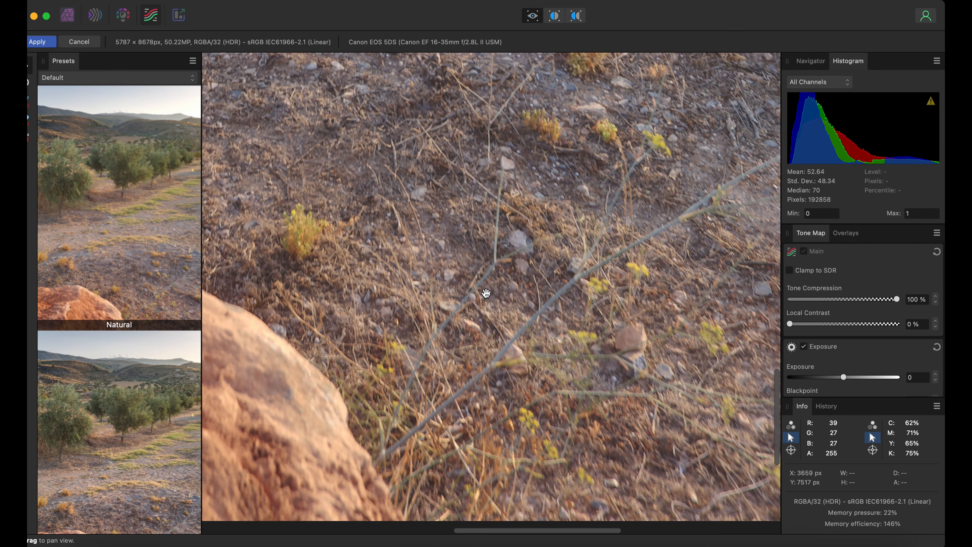
scroll(486, 293, "right", 5)
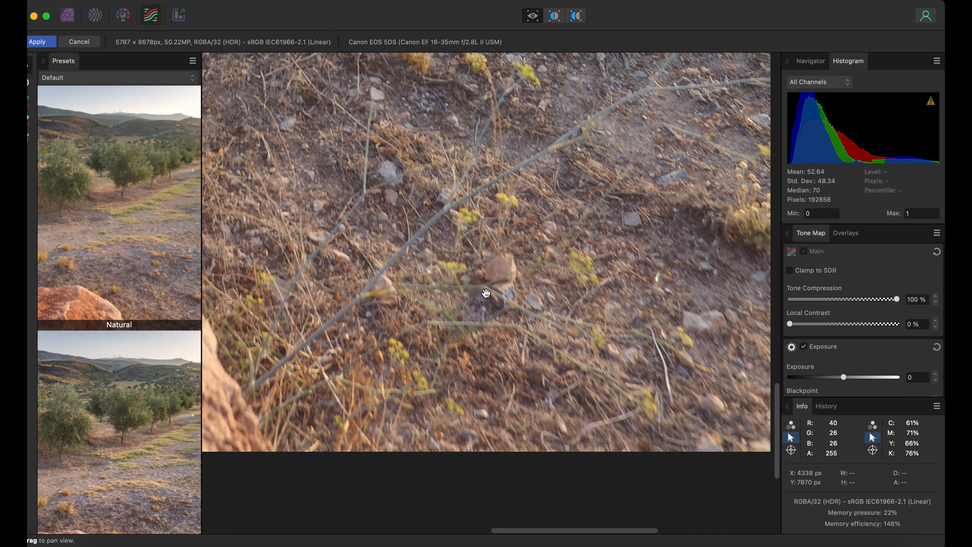
scroll(486, 293, "left", 20)
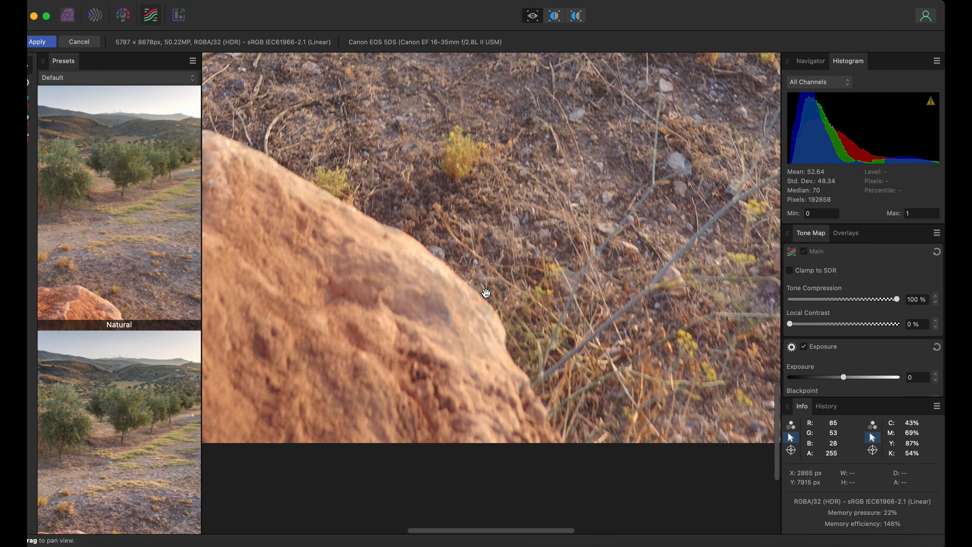
scroll(486, 293, "left", 10)
scroll(486, 293, "up", 10)
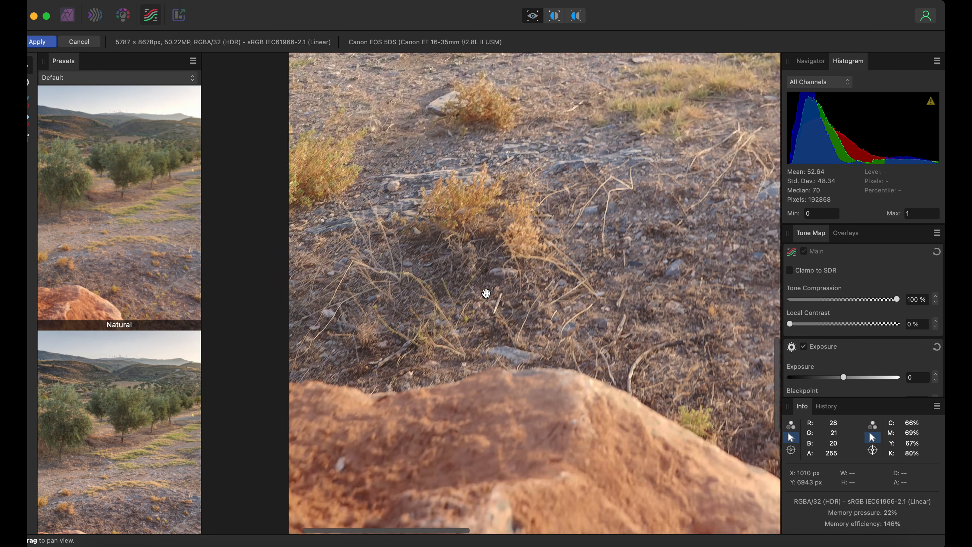
Check the focus across the middle ground, from the dry bushes up to the olive trunks and grass
scroll(486, 293, "up", 5)
scroll(486, 293, "right", 5)
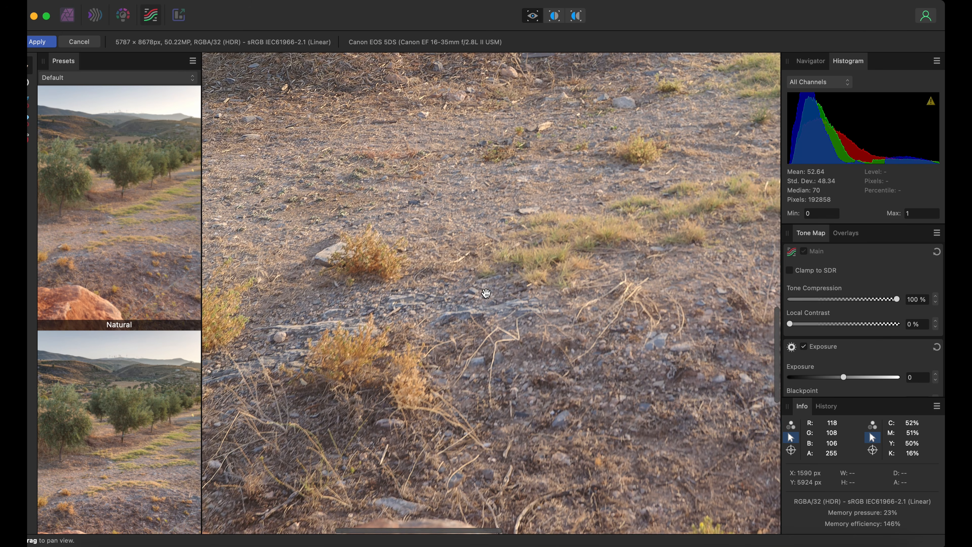
scroll(487, 293, "up", 10)
scroll(486, 293, "right", 2)
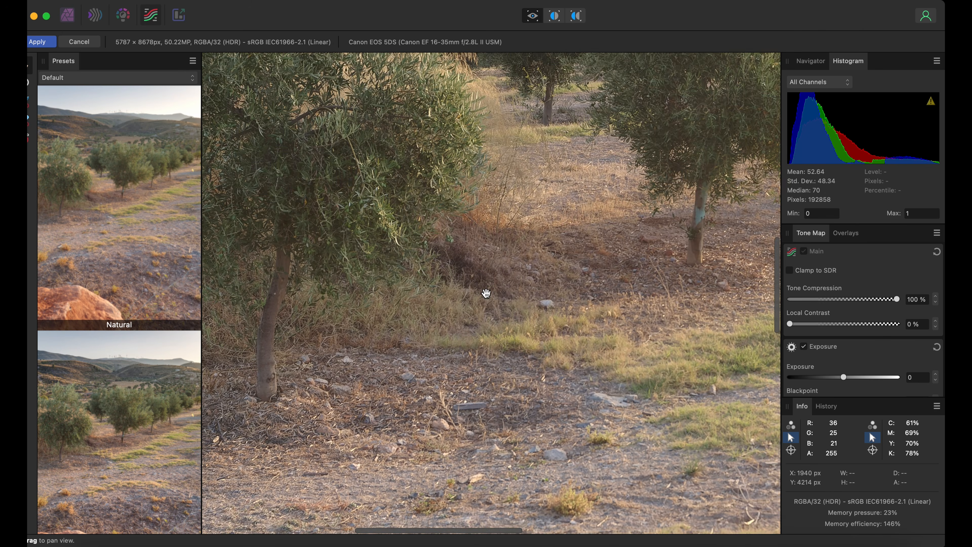
scroll(486, 293, "up", 2)
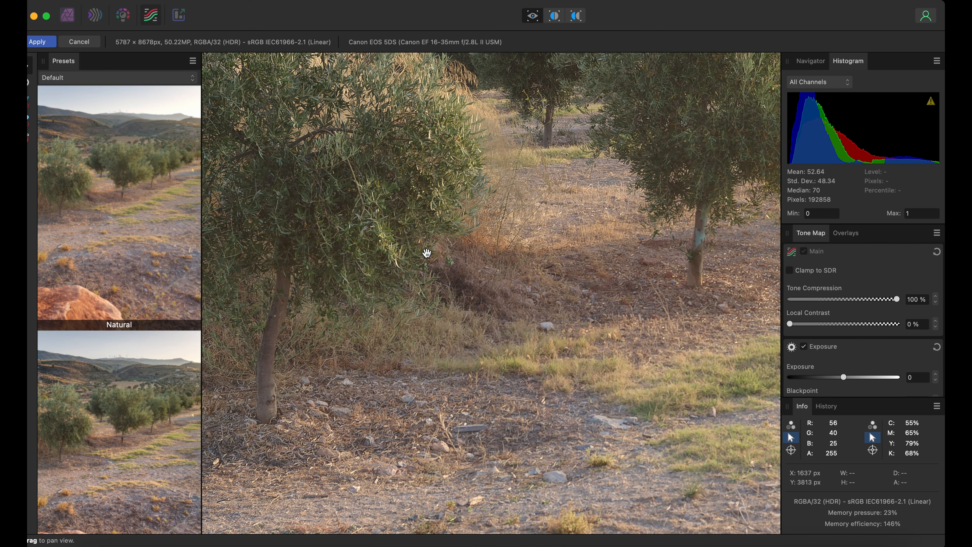
scroll(427, 253, "down", 6)
scroll(427, 252, "left", 2)
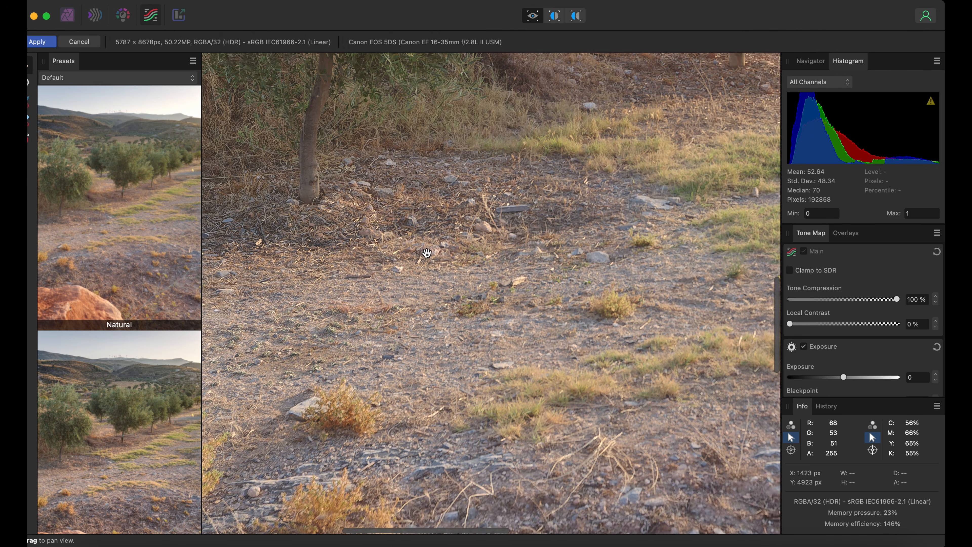
scroll(427, 252, "up", 5)
scroll(427, 253, "right", 2)
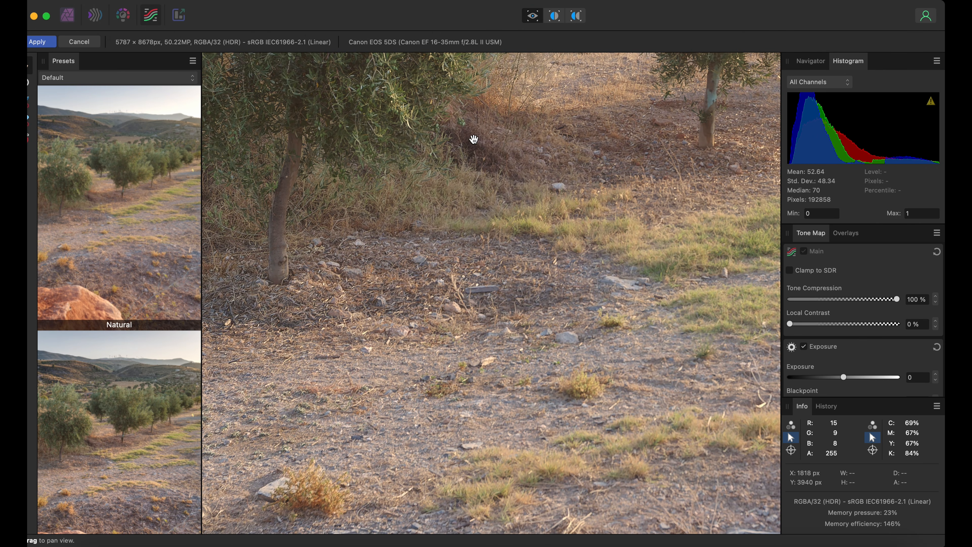
scroll(474, 139, "up", 2)
scroll(474, 139, "left", 1)
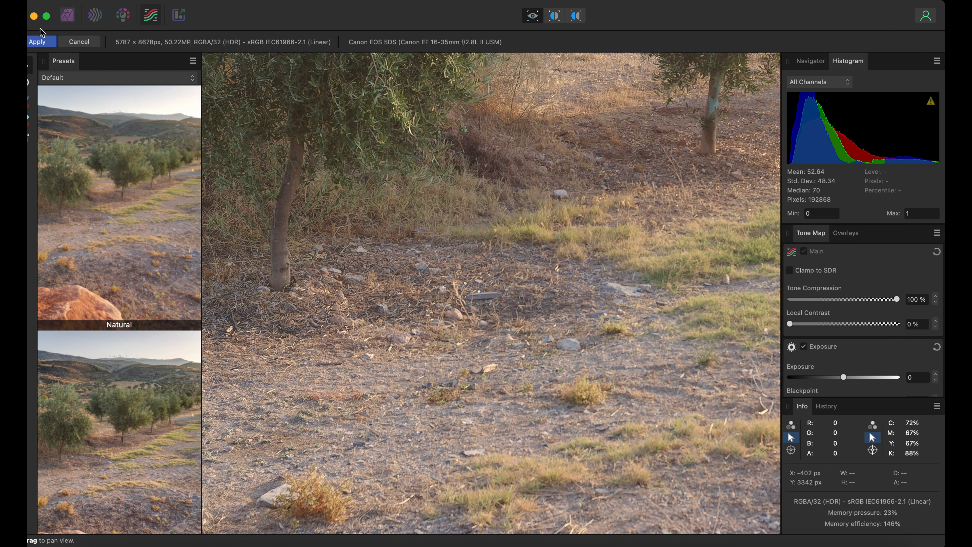
Apply the tone mapping to the merged image and set its background slice to export as TIFF RGB 16-bit
left_click(39, 41)
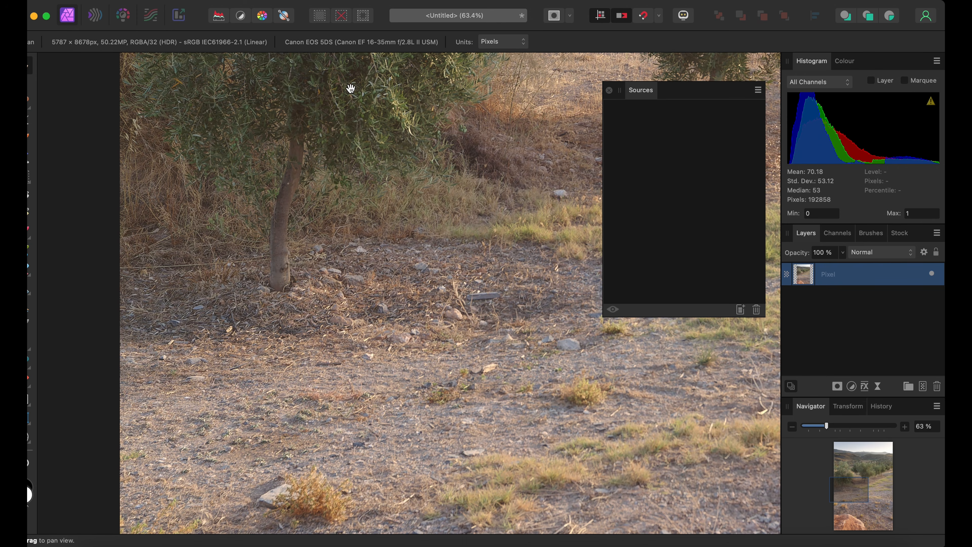
left_click(179, 15)
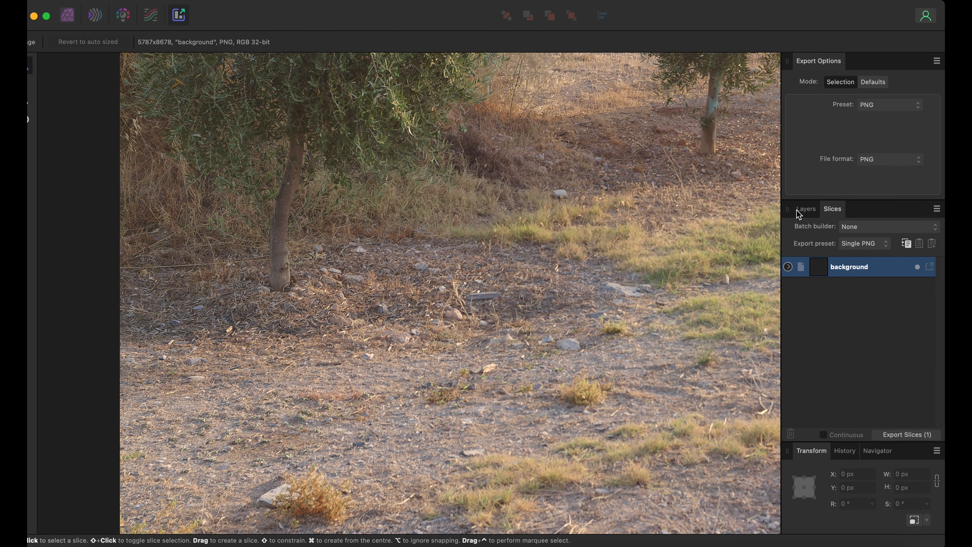
left_click(916, 107)
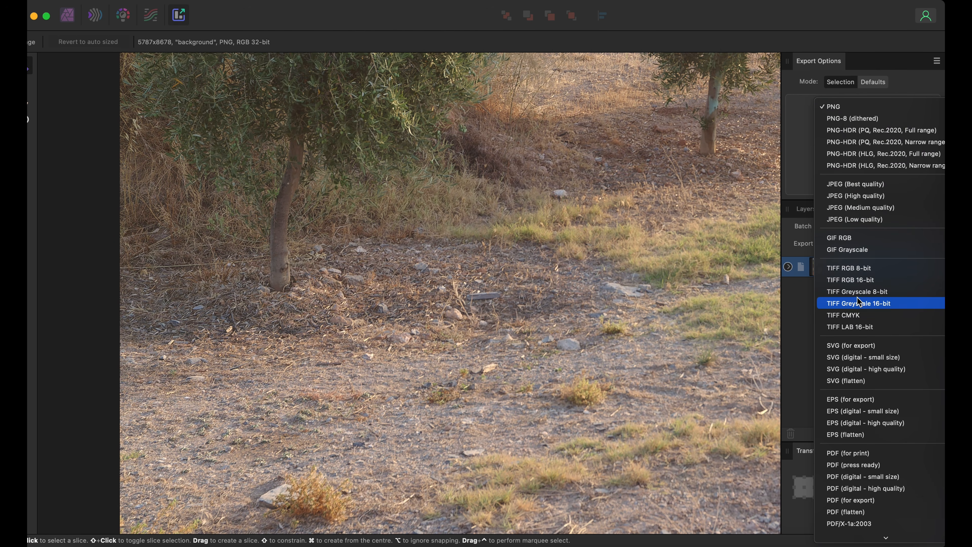
left_click(859, 283)
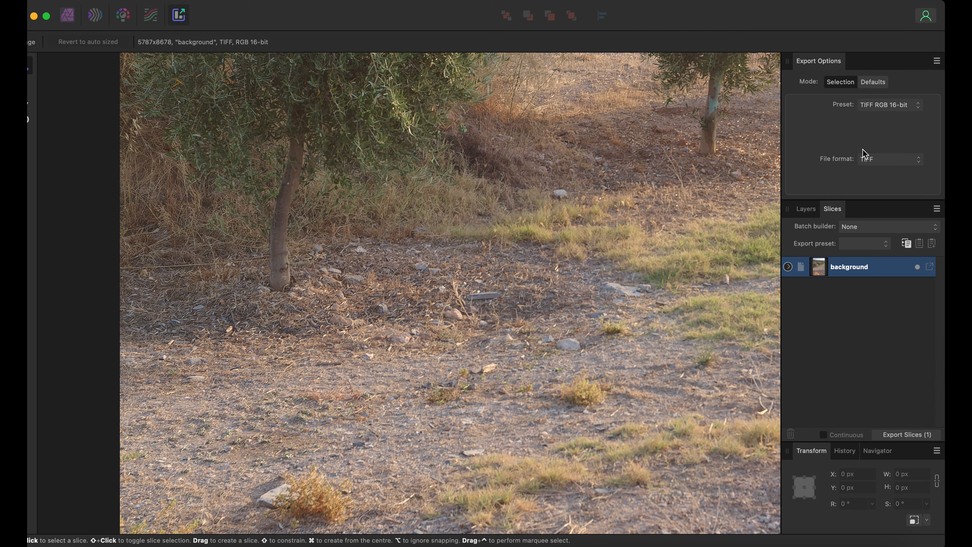
Export the background slice to the DxO folder under the file name Export 1 Middle.tiff
left_click(931, 269)
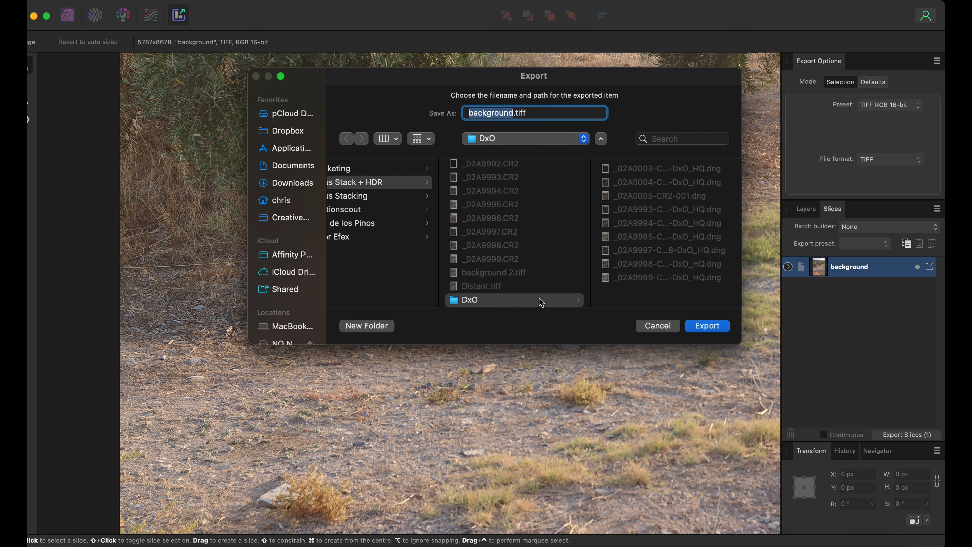
left_click(513, 111)
key("BackSpace")
key("BackSpace")
key("BackSpace")
key("BackSpace")
key("BackSpace")
key("BackSpace")
key("BackSpace")
key("BackSpace")
key("BackSpace")
key("BackSpace")
type("Export 1")
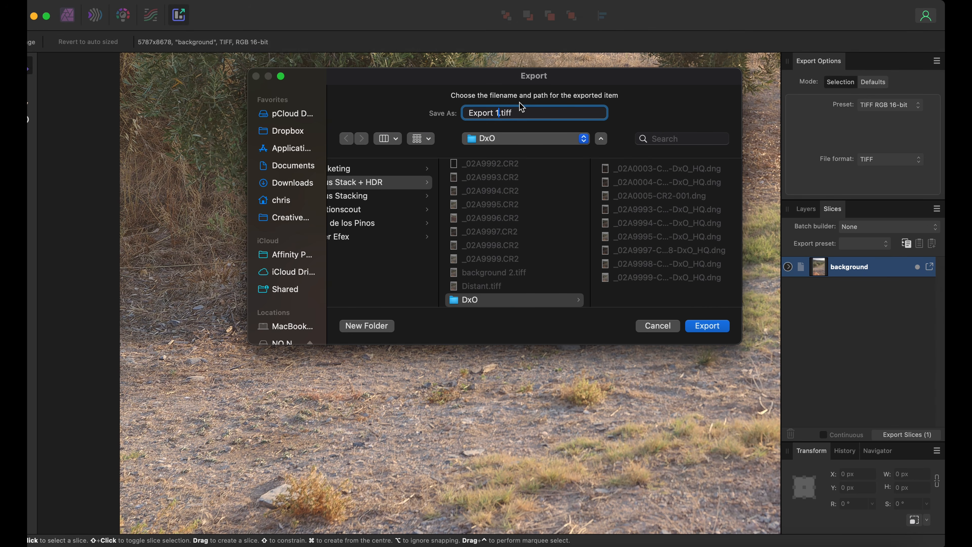
type("Middle")
left_click(708, 325)
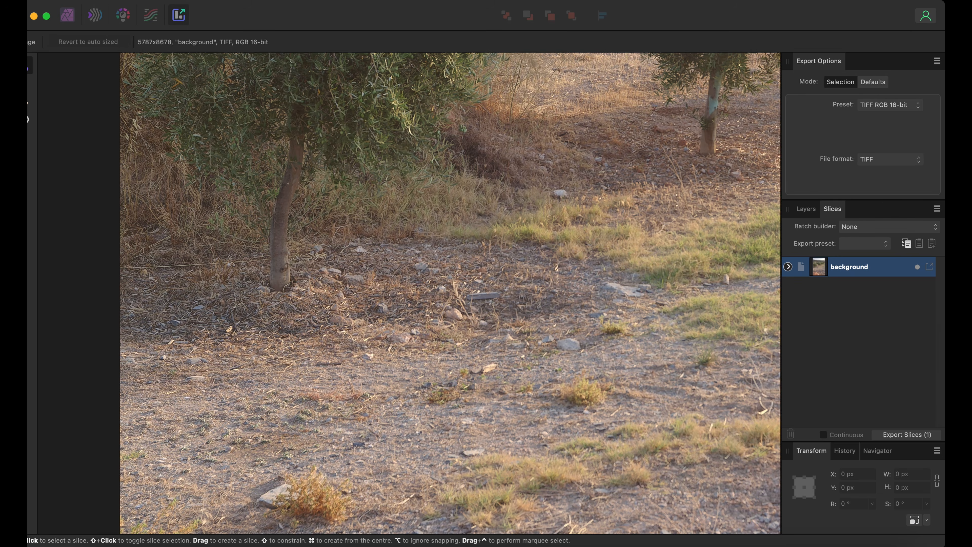
Close the exported document and start a new HDR merge with noise reduction off and automatic ghost removal on
key("super+w")
left_click(150, 1)
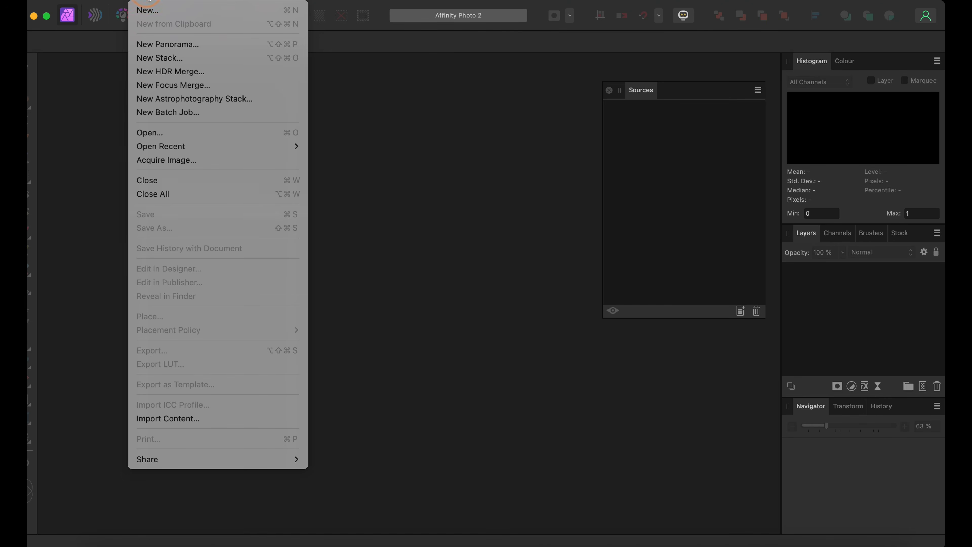
left_click(151, 76)
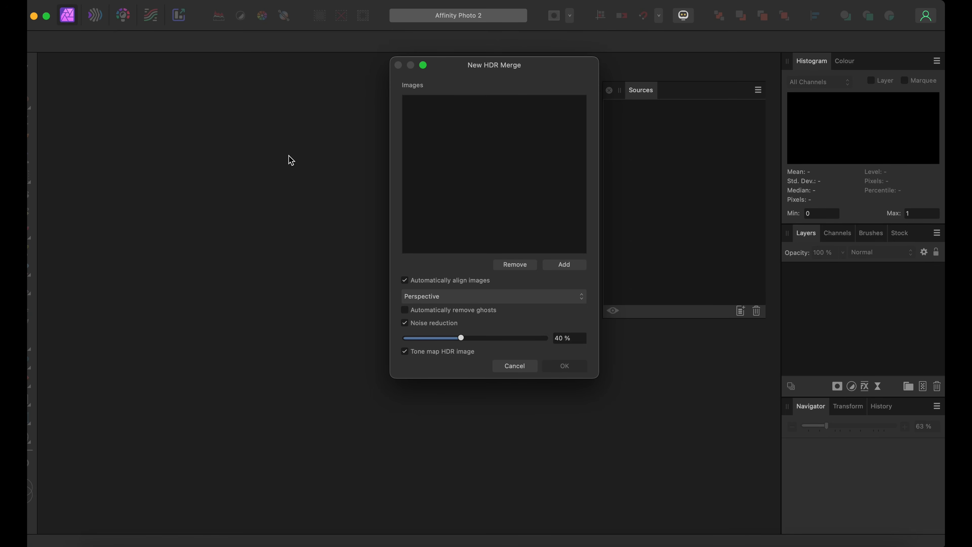
left_click(404, 323)
left_click(405, 311)
Add the _02A9993, _02A9994 and _02A9995 DNG files from the DxO folder and run the HDR merge
left_click(569, 266)
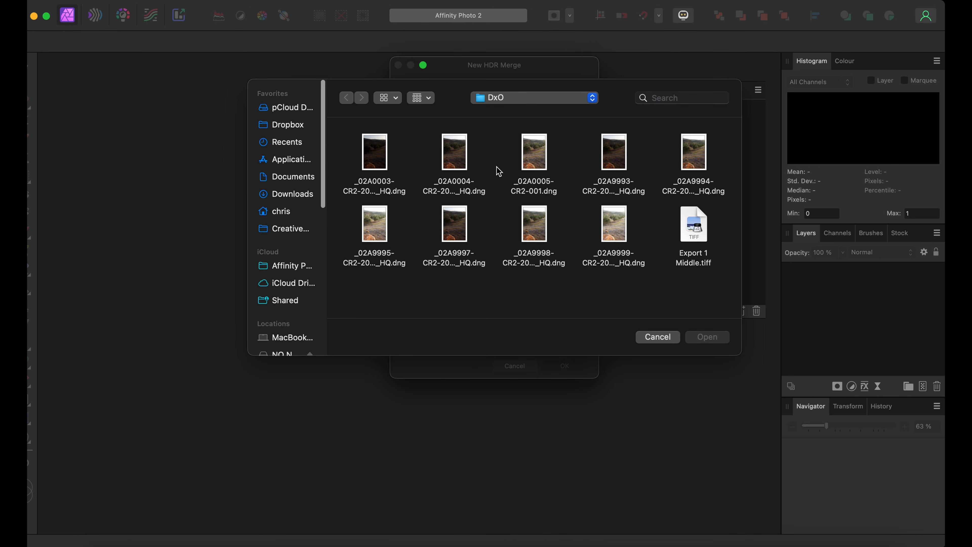
left_click(617, 156)
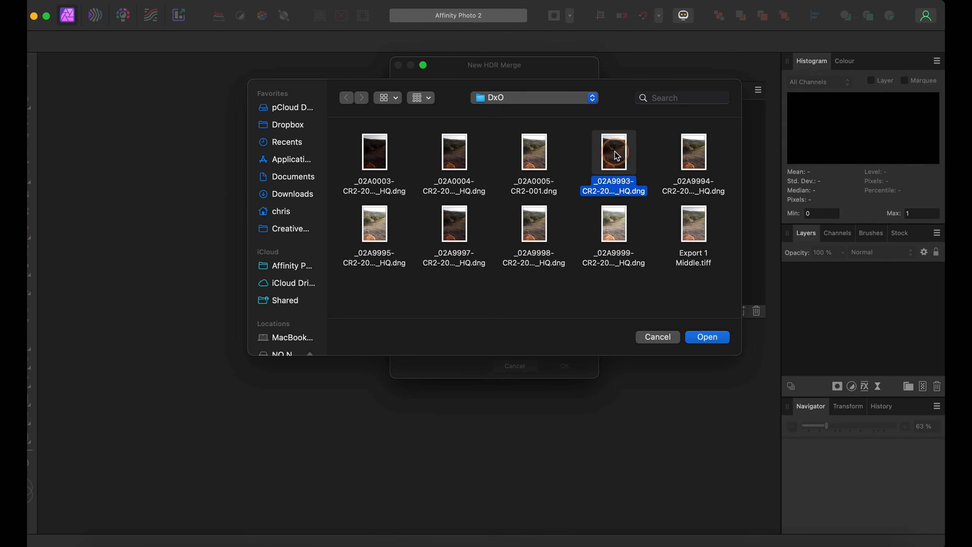
left_click(696, 161, "super")
left_click(373, 232, "super")
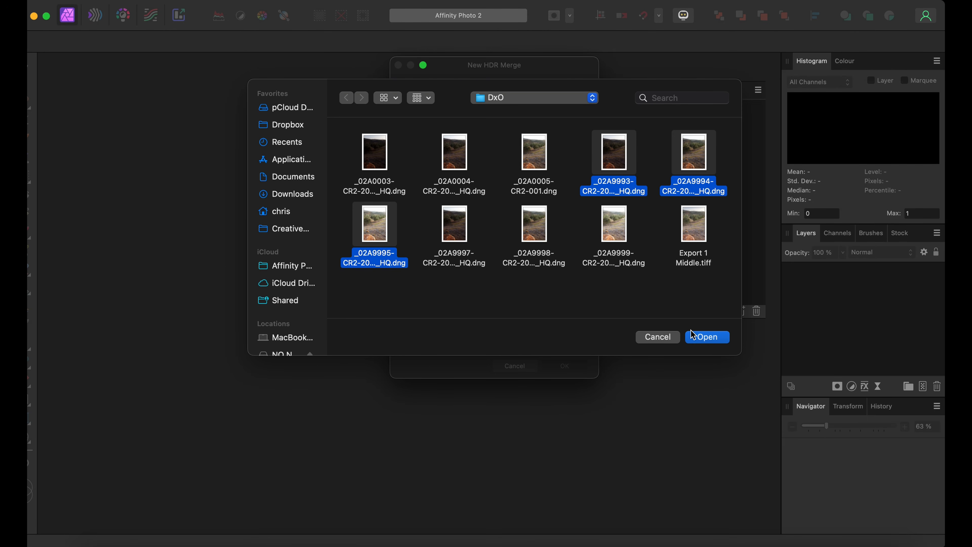
left_click(712, 339)
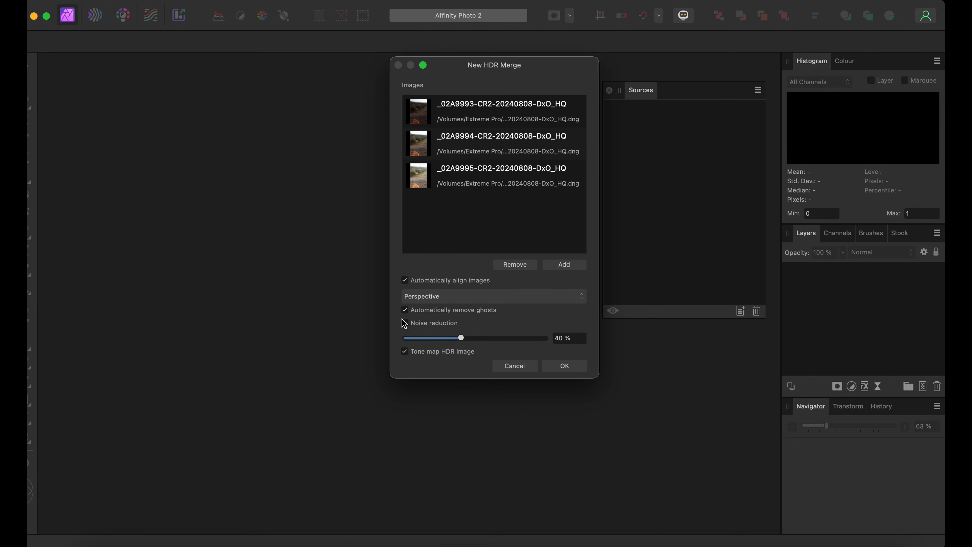
left_click(574, 369)
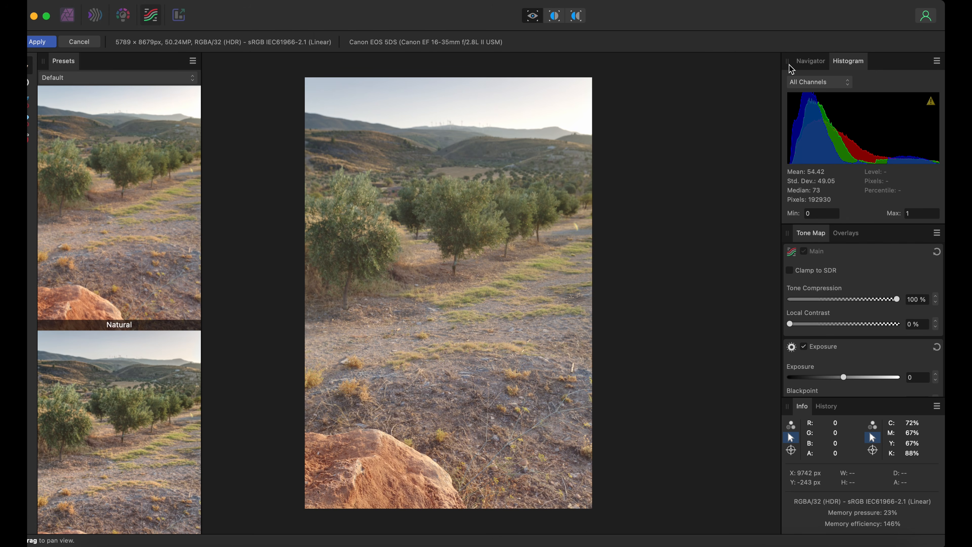
Apply the tone mapping to the second merged image and choose the TIFF RGB 16-bit export preset
left_click(43, 42)
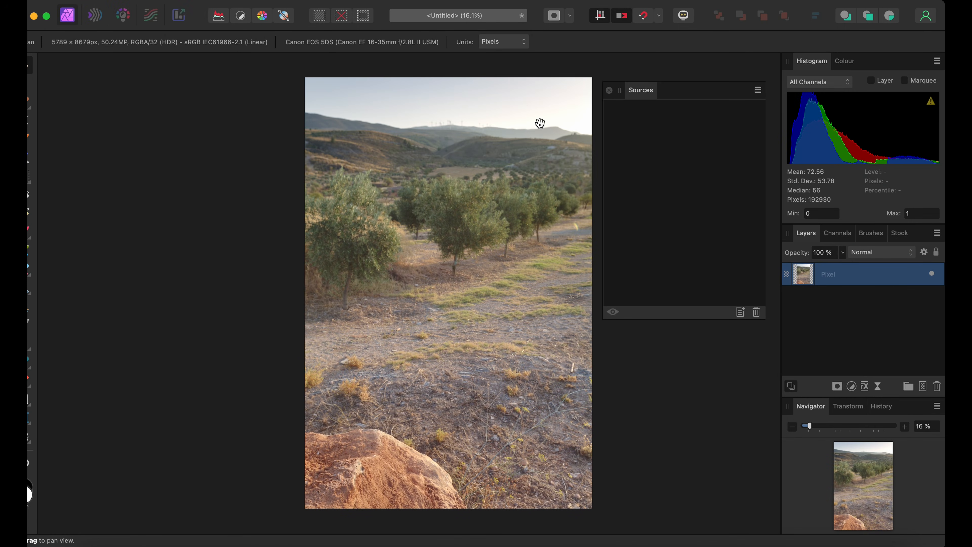
left_click(179, 15)
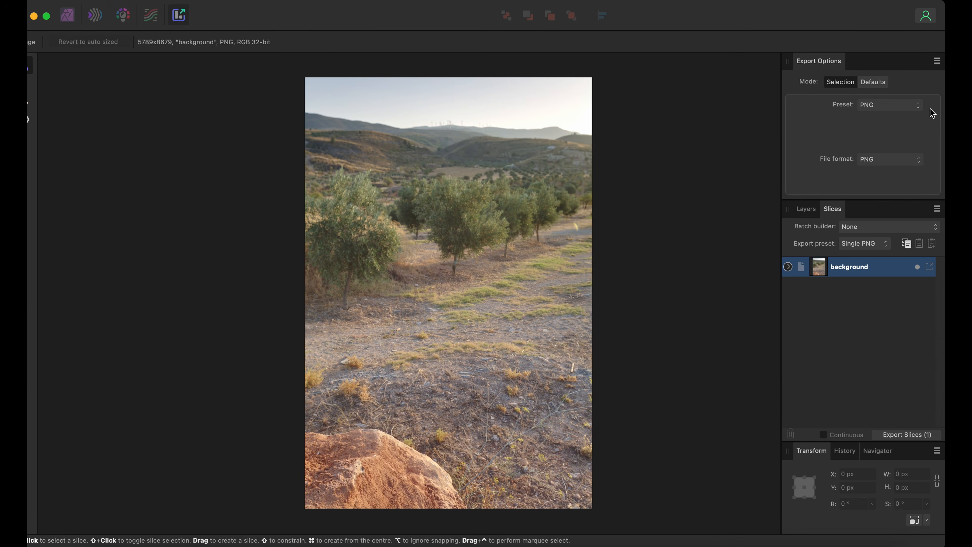
left_click(918, 107)
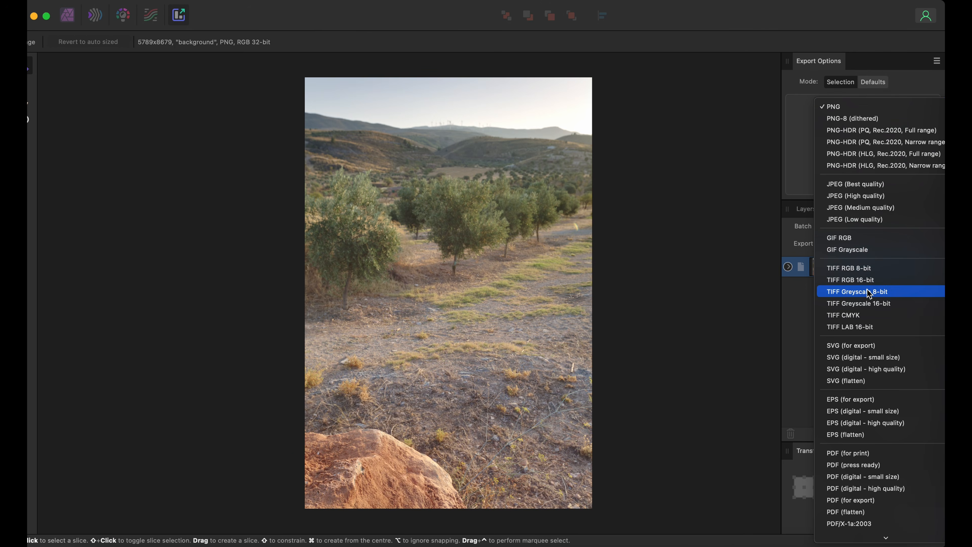
left_click(859, 284)
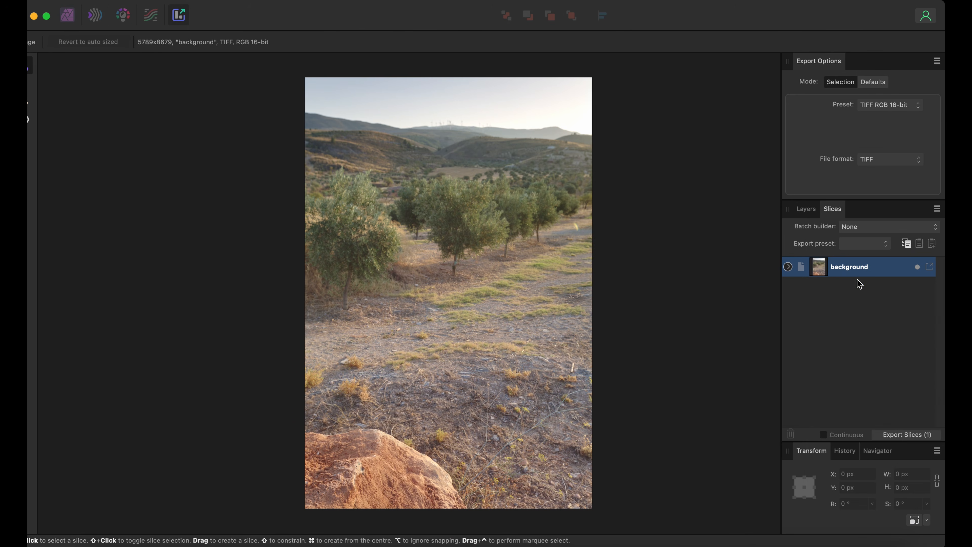
Examine the olive trees in the middle distance up close to judge their sharpness
left_click(931, 267)
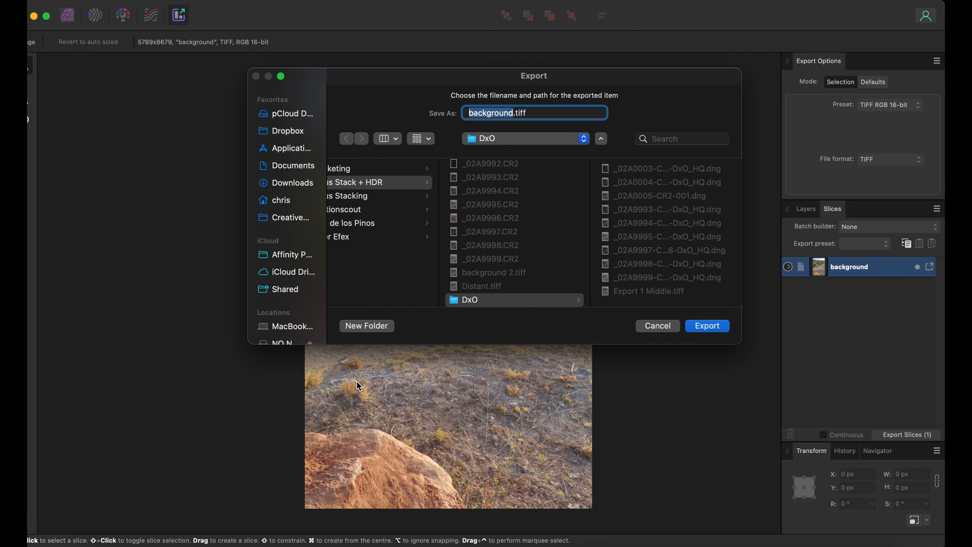
left_click(659, 327)
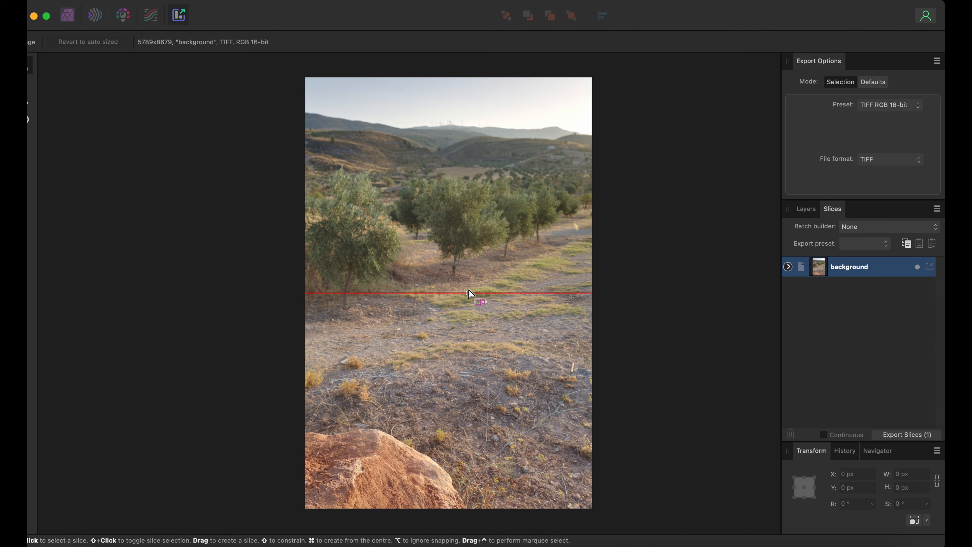
scroll(470, 246, "up", 10)
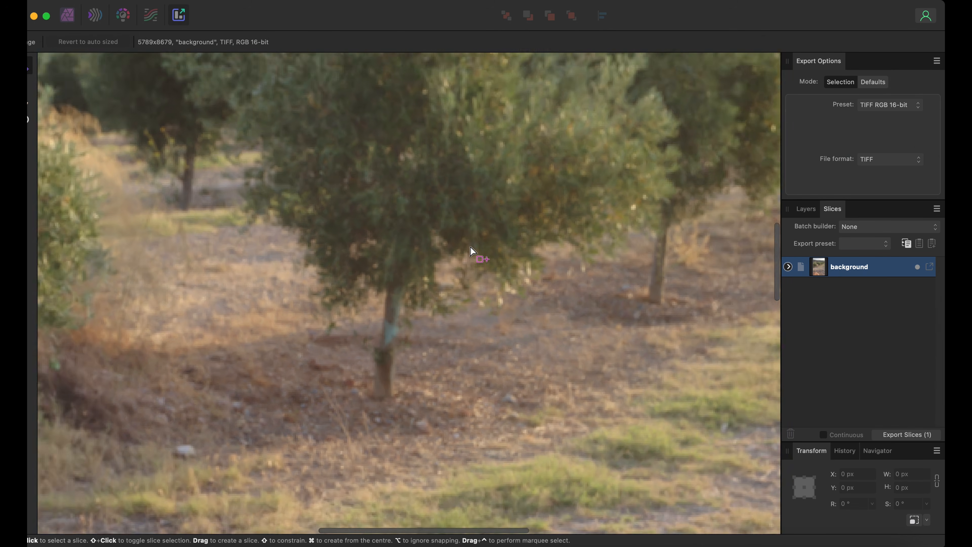
scroll(470, 246, "up", 2)
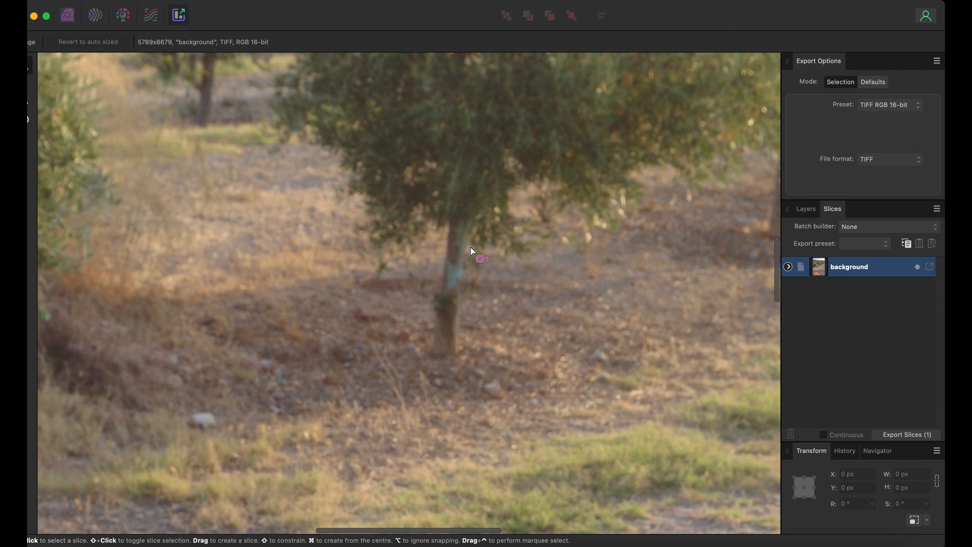
scroll(471, 247, "up", 5)
scroll(470, 246, "down", 10)
scroll(471, 246, "left", 4)
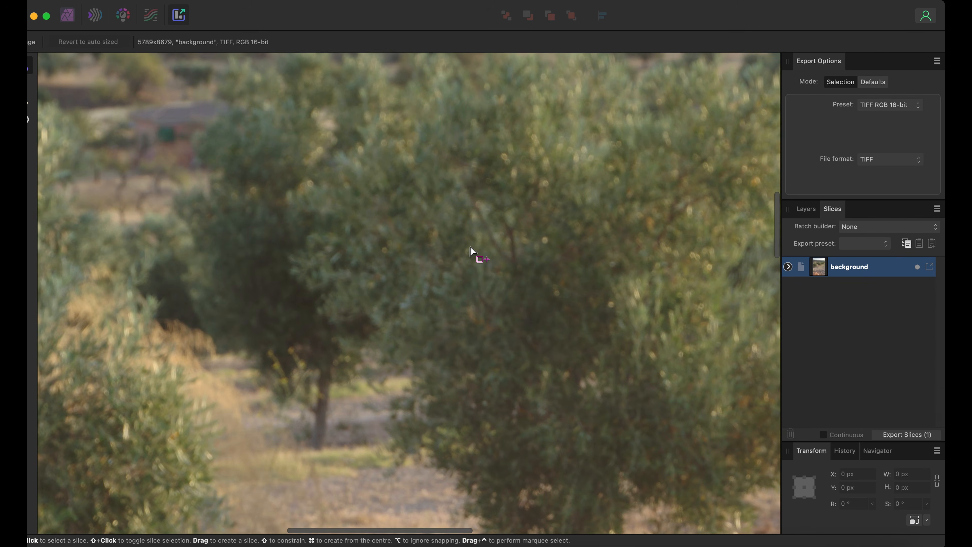
Examine the foreground rock and the ground around its edge to identify which zone is in focus
scroll(470, 247, "down", 15)
scroll(470, 247, "left", 2)
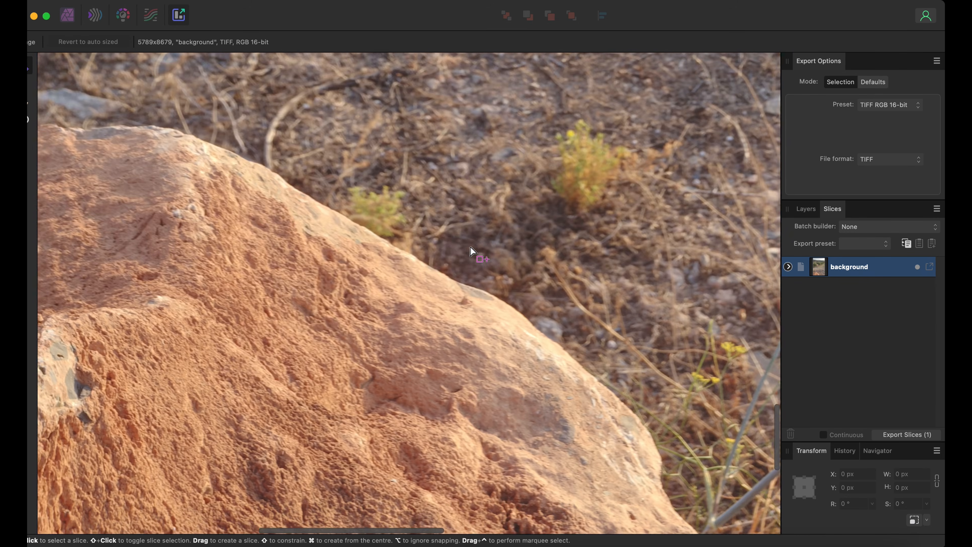
scroll(473, 251, "down", 3)
scroll(472, 251, "right", 5)
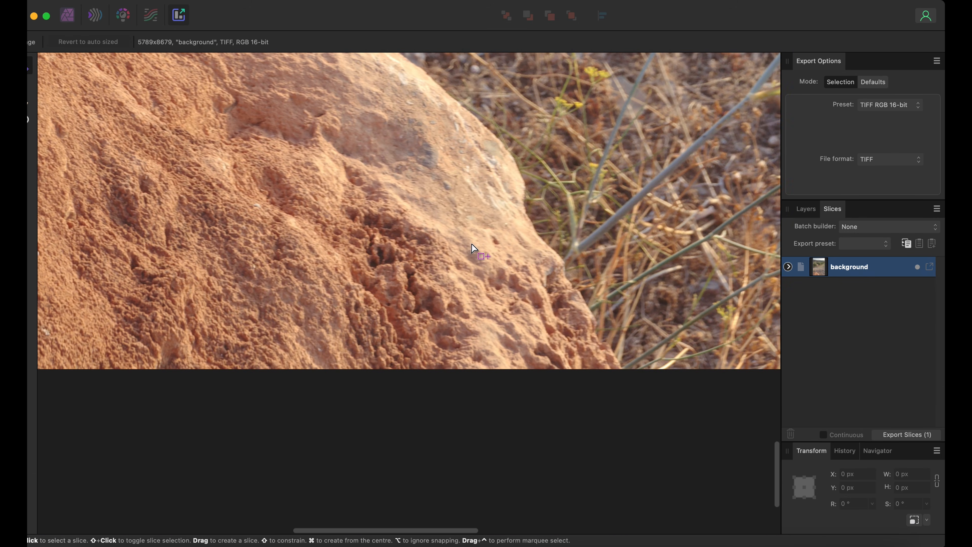
scroll(465, 234, "up", 5)
scroll(465, 234, "right", 1)
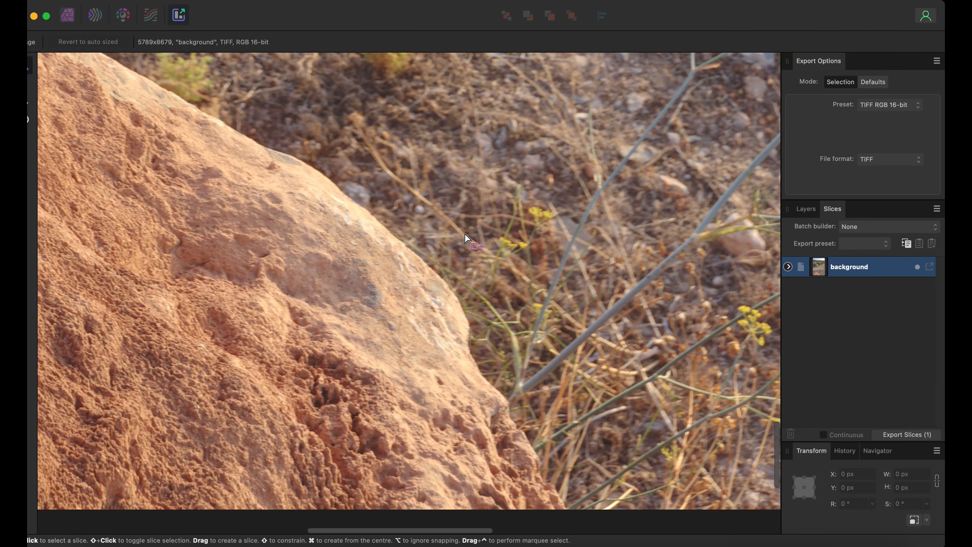
scroll(465, 233, "down", 8)
scroll(465, 234, "left", 3)
scroll(468, 233, "up", 3)
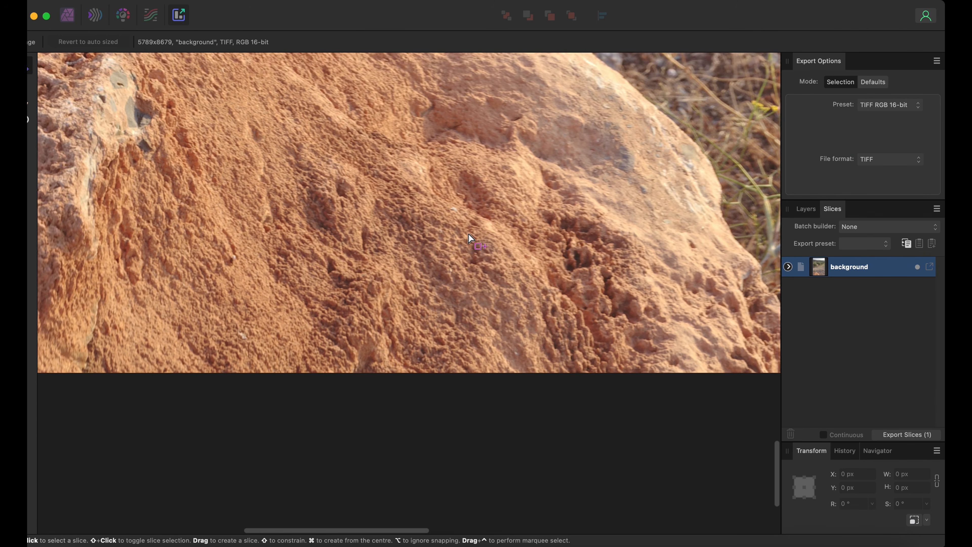
scroll(469, 236, "up", 6)
scroll(470, 236, "left", 2)
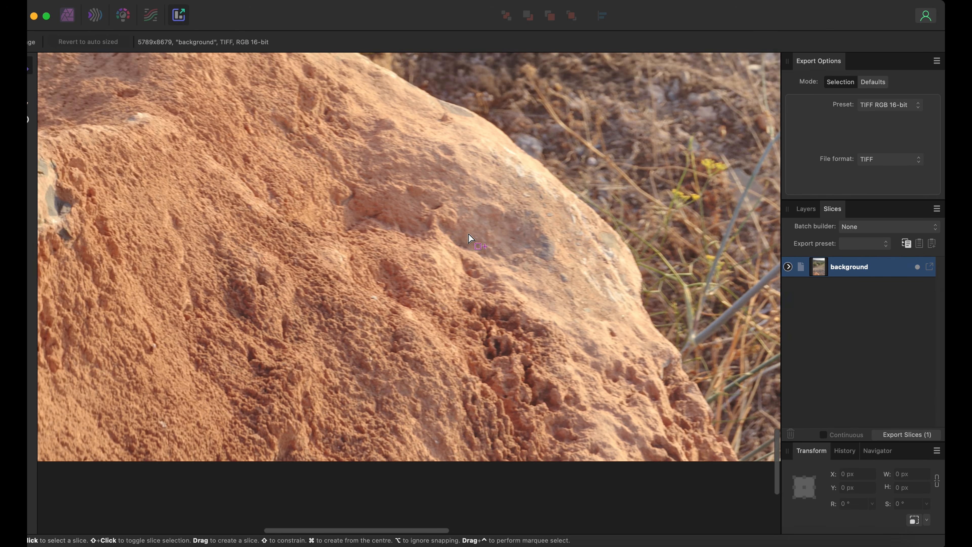
scroll(470, 238, "up", 4)
scroll(470, 238, "left", 2)
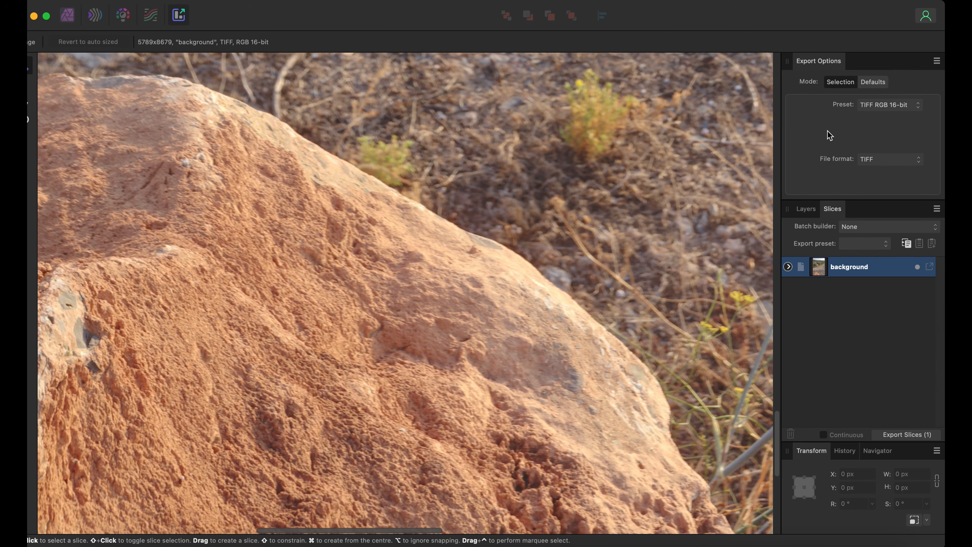
Export the background slice to the DxO folder under the file name Foreground.tiff
left_click(931, 267)
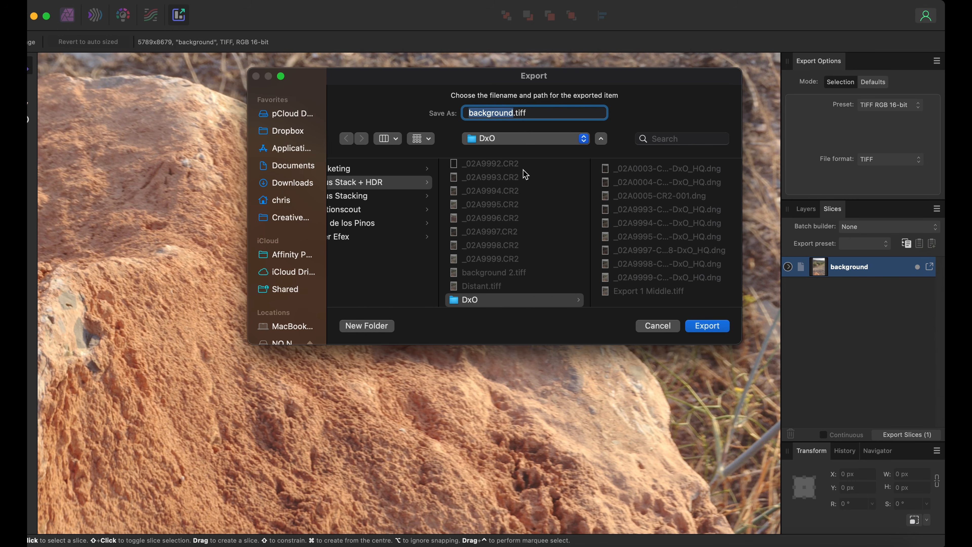
type("Foregro")
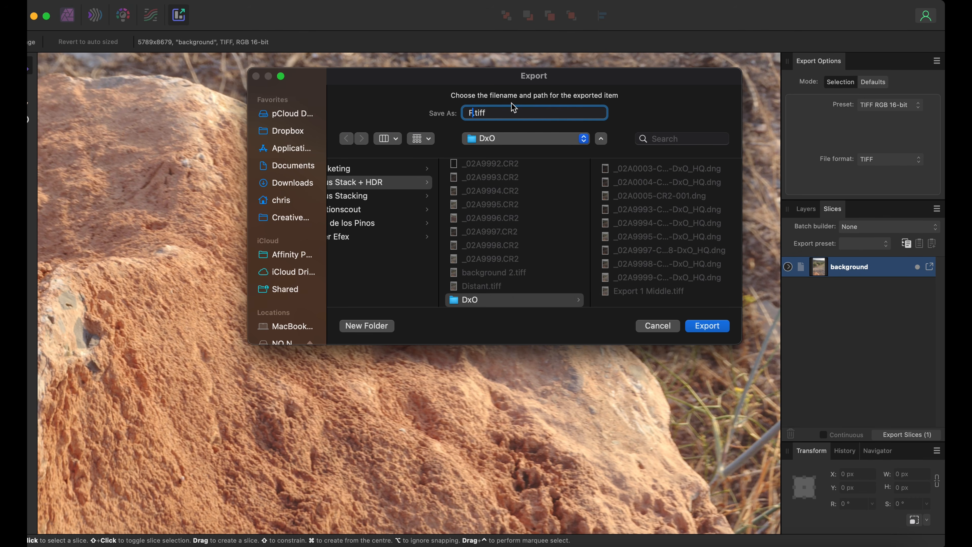
type("und")
left_click(719, 326)
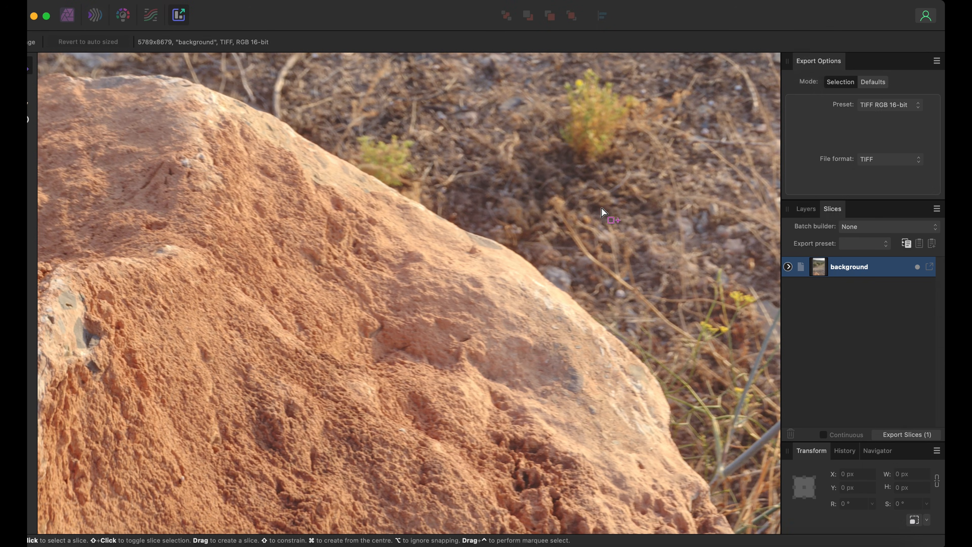
Compare the focus of the dry grass and flowering stems beside the rock with that of the rock itself
scroll(603, 211, "down", 10)
scroll(603, 211, "right", 5)
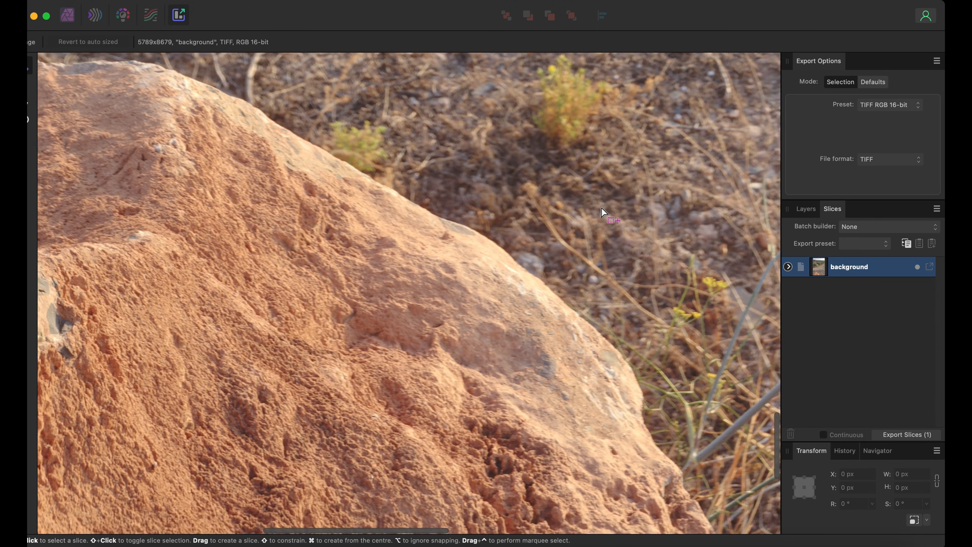
scroll(603, 211, "up", 3)
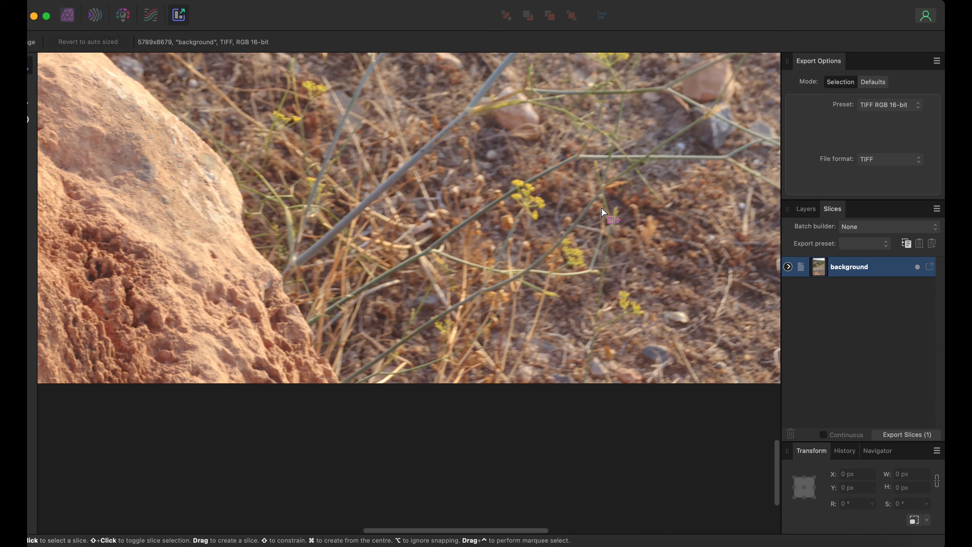
scroll(602, 212, "right", 3)
scroll(604, 213, "up", 2)
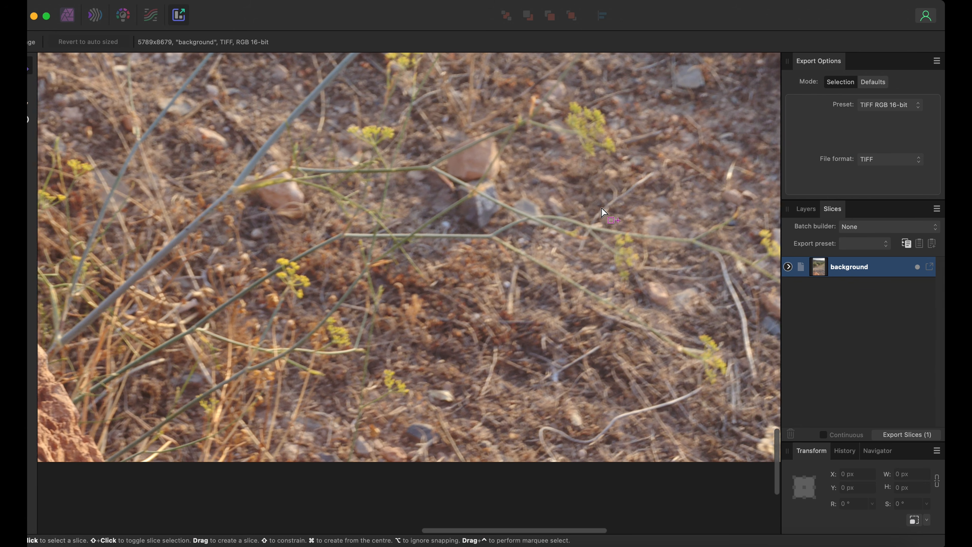
scroll(602, 211, "up", 6)
scroll(602, 211, "left", 4)
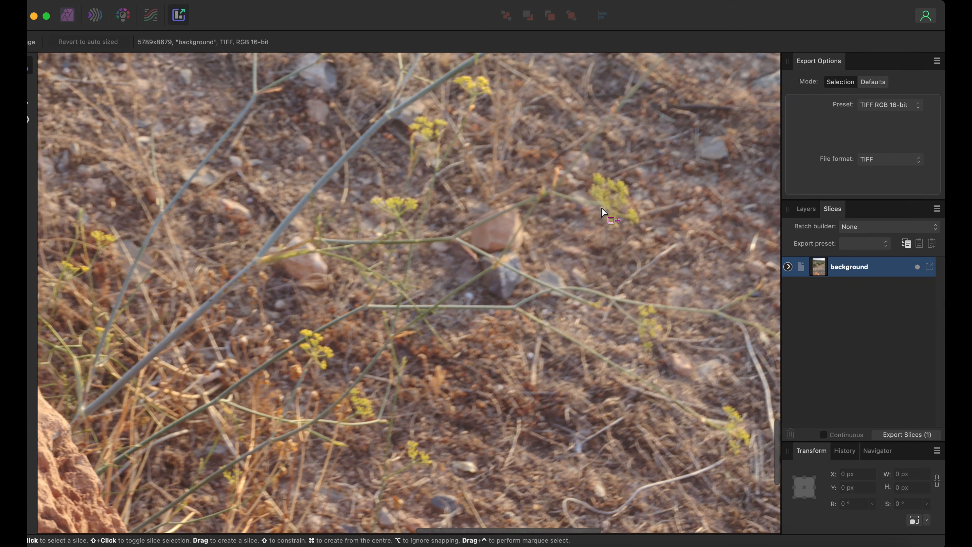
scroll(603, 212, "down", 4)
scroll(603, 211, "left", 4)
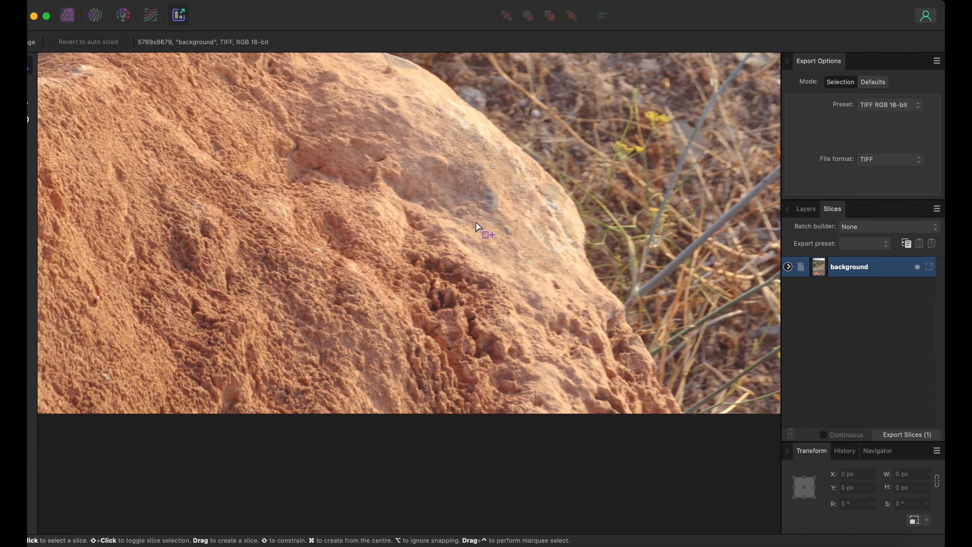
scroll(477, 224, "right", 8)
scroll(477, 223, "up", 1)
scroll(477, 224, "right", 10)
scroll(477, 223, "up", 3)
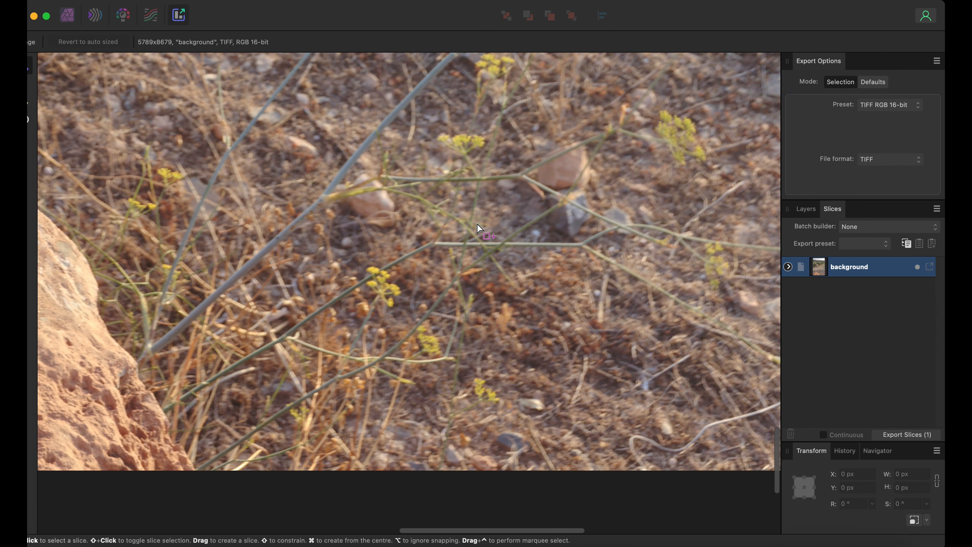
scroll(477, 224, "left", 3)
scroll(477, 223, "down", 2)
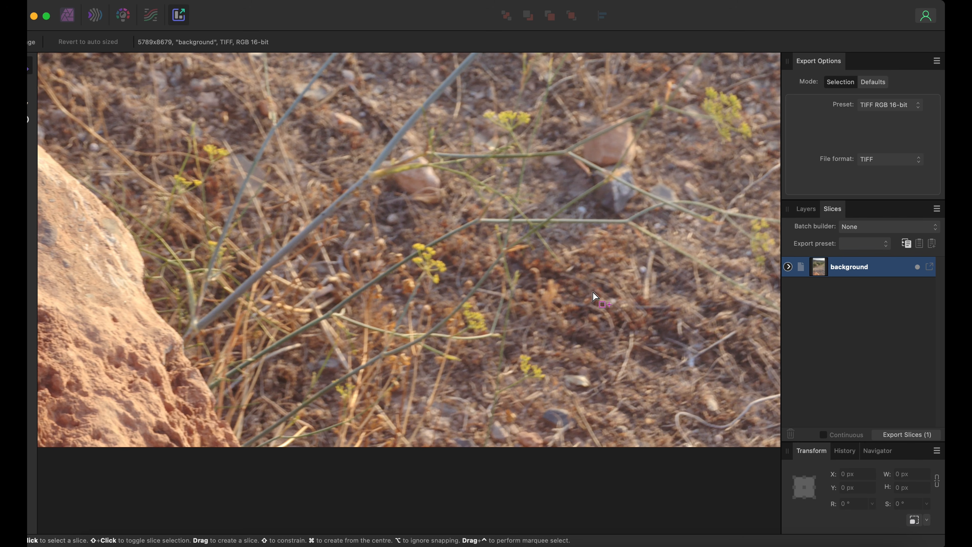
Inspect the focus along the rock's sloping edge and across its surface up to the crest
scroll(593, 292, "left", 10)
scroll(593, 292, "up", 2)
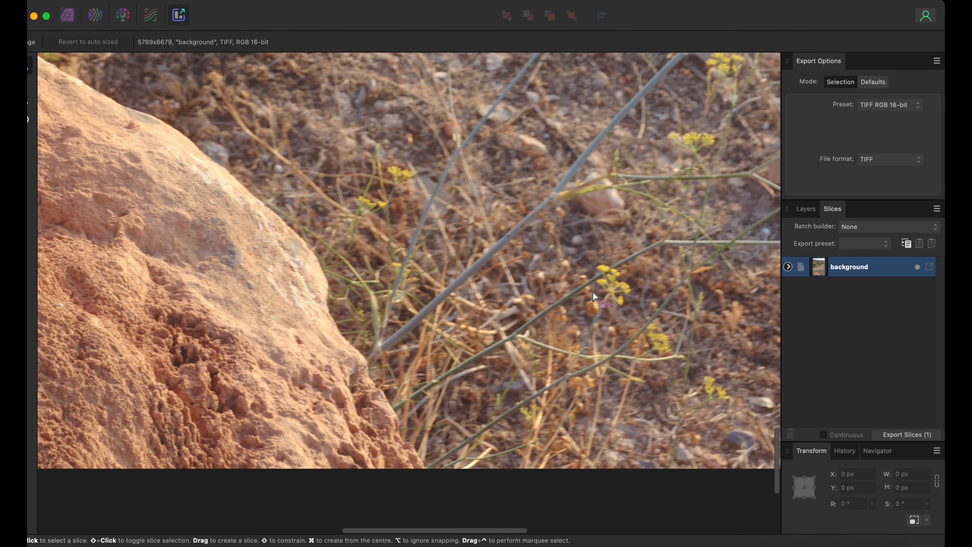
scroll(593, 292, "left", 4)
scroll(592, 292, "up", 3)
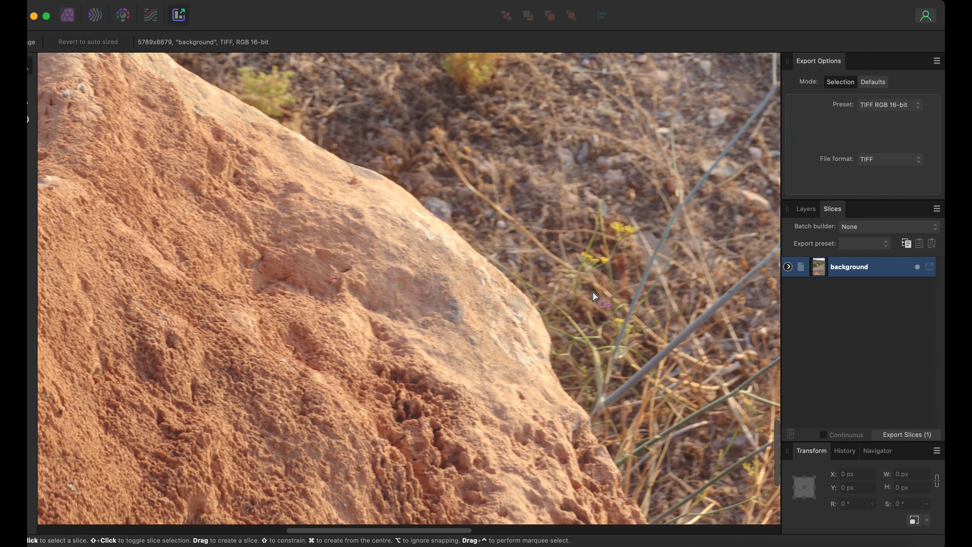
scroll(593, 292, "left", 4)
scroll(593, 292, "up", 2)
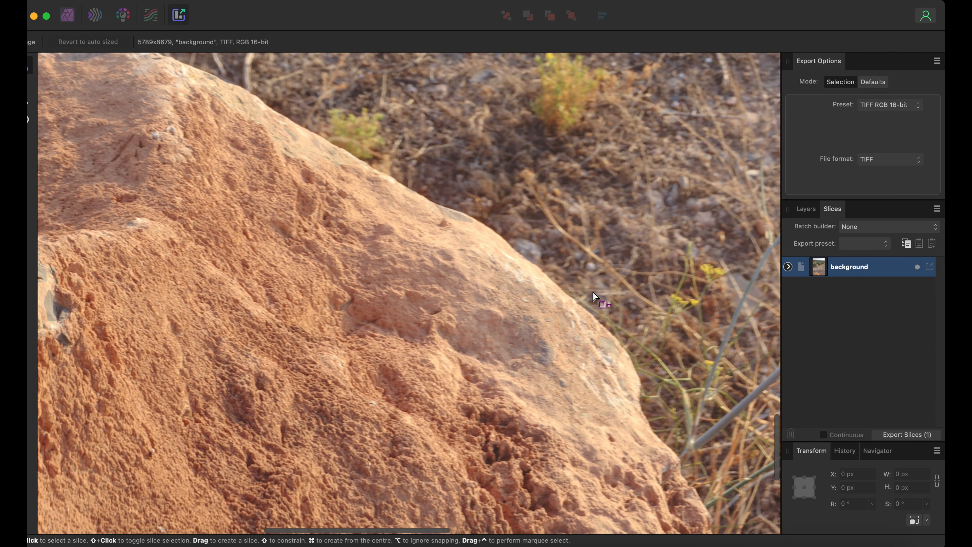
scroll(602, 180, "left", 5)
scroll(602, 180, "up", 1)
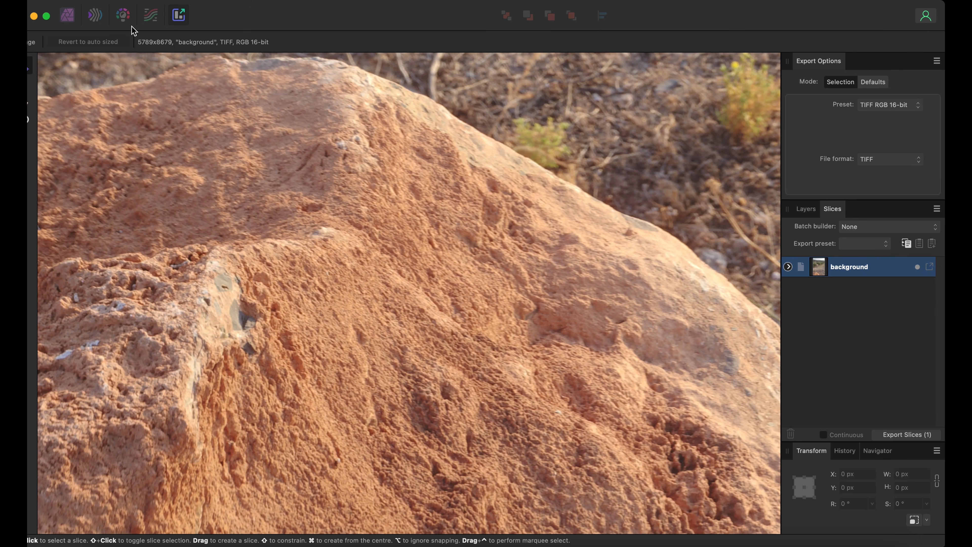
Close the exported foreground document without saving it and start a new HDR merge
left_click(140, 2)
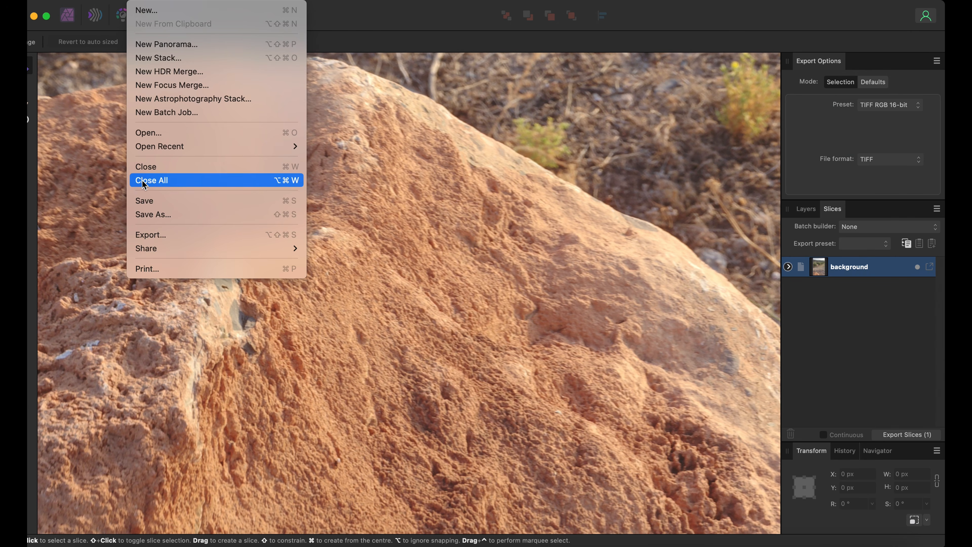
left_click(165, 169)
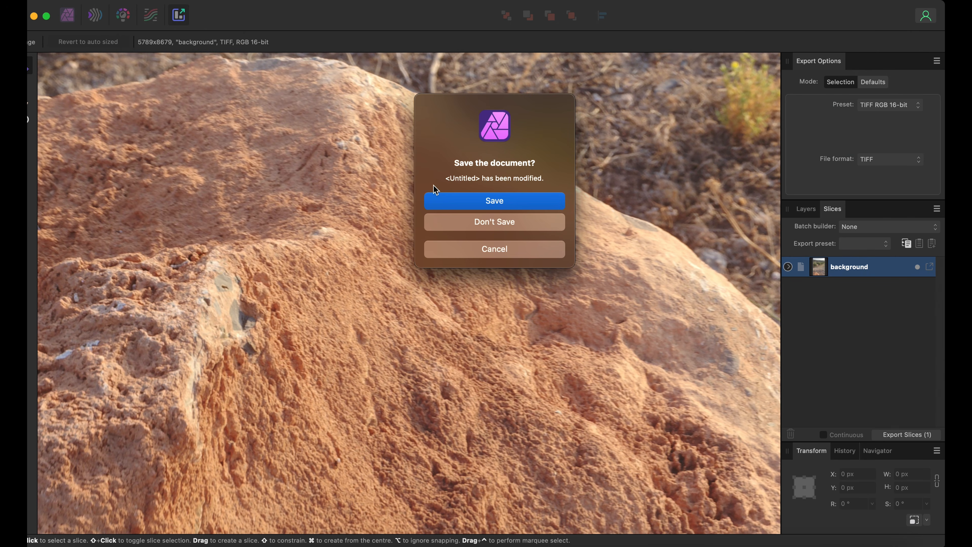
left_click(501, 222)
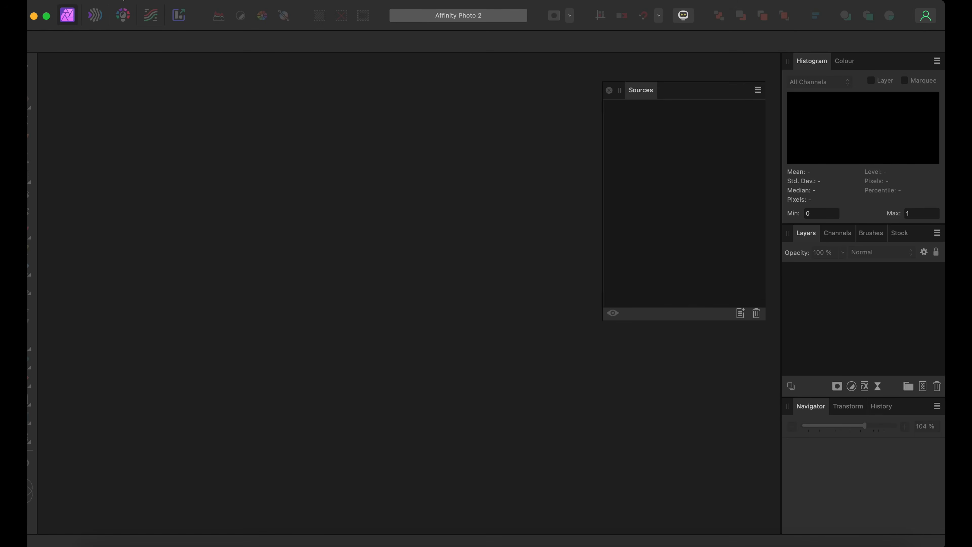
left_click(140, 2)
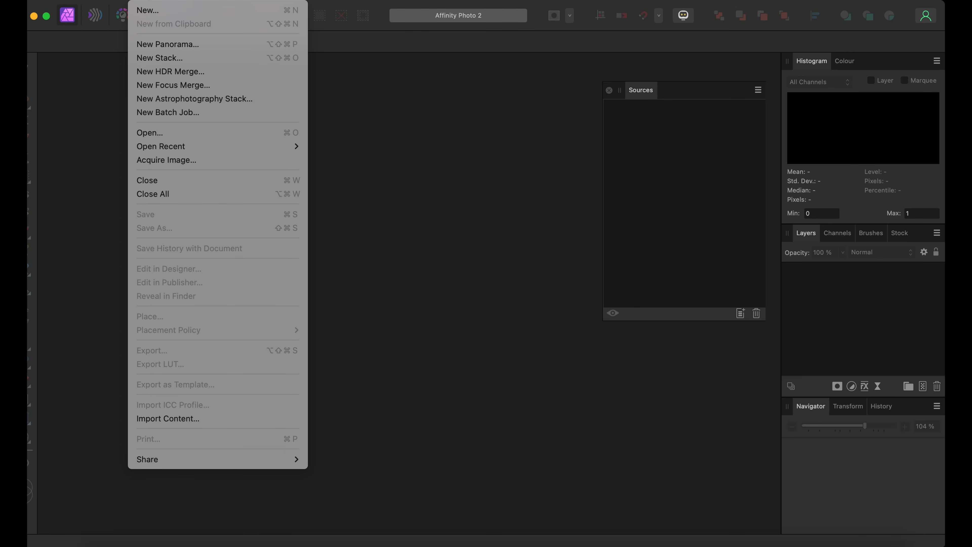
left_click(149, 76)
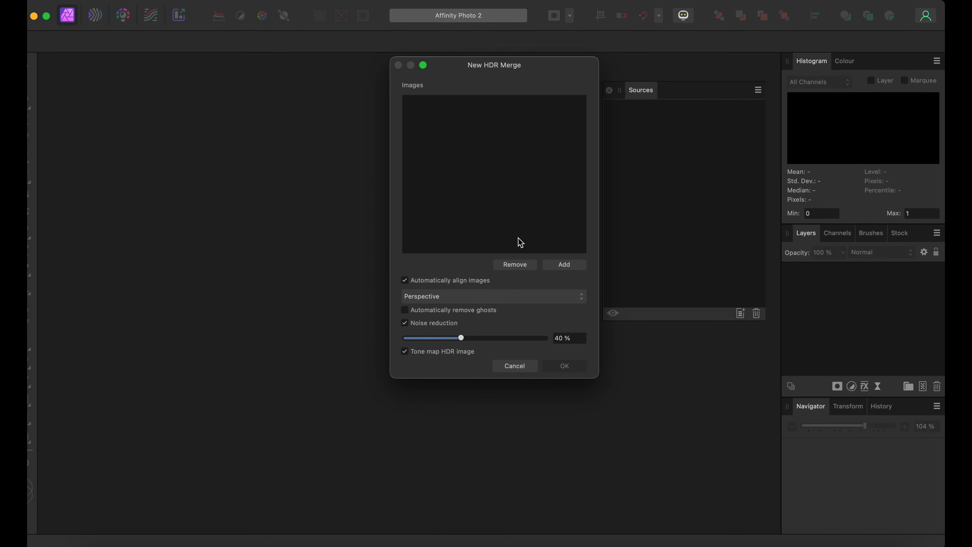
Add the _02A9997, _02A9998 and _02A9999 DNG files from the DxO folder to the HDR merge
left_click(567, 267)
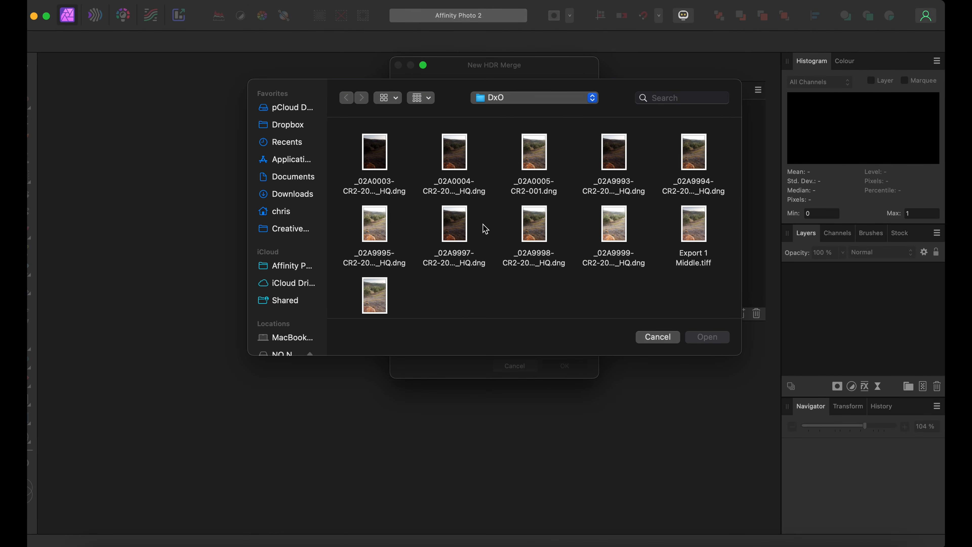
left_click(455, 223)
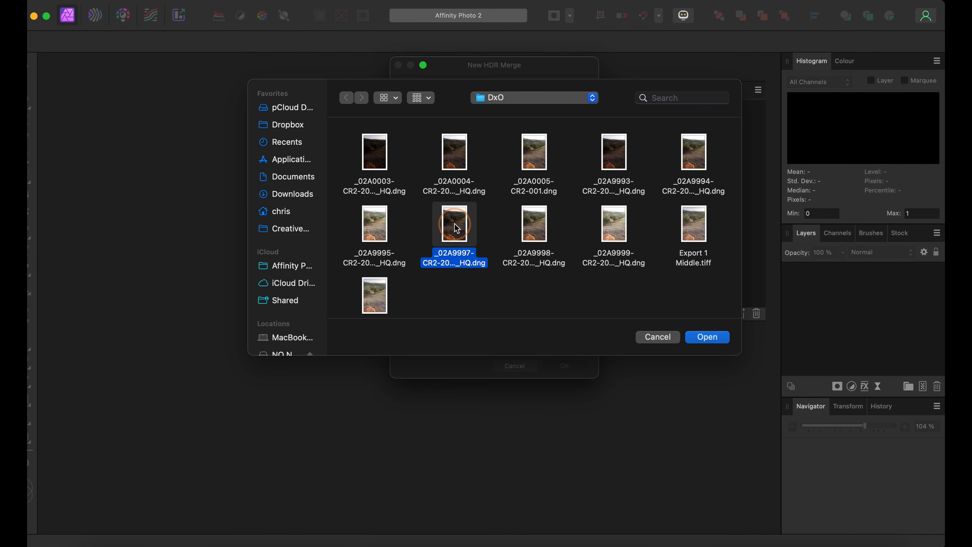
left_click(532, 231, "shift")
left_click(613, 231, "shift")
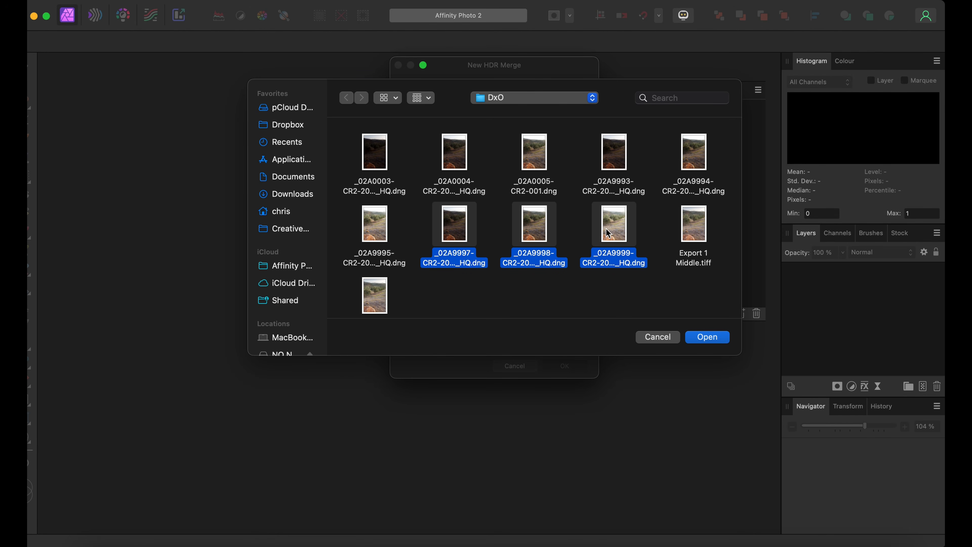
scroll(565, 256, "down", 2)
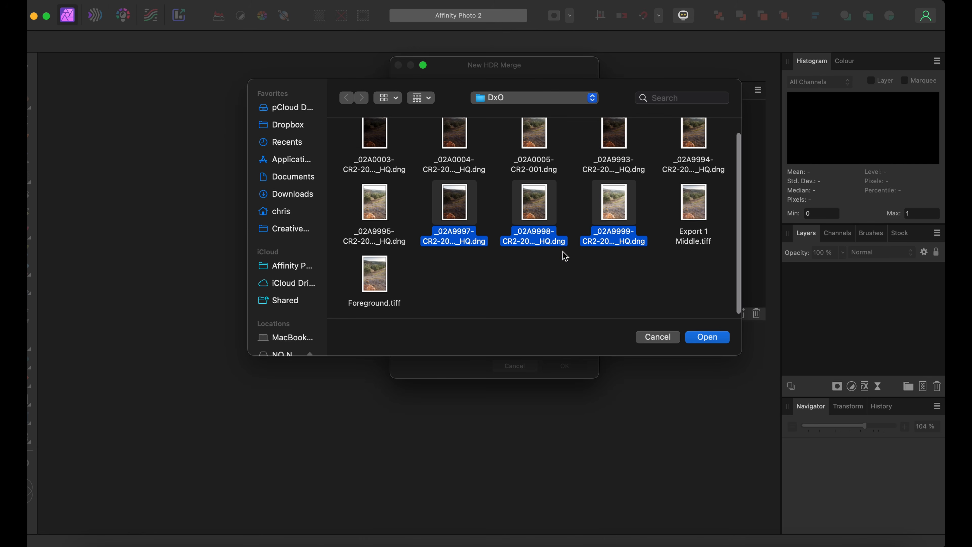
left_click(707, 337)
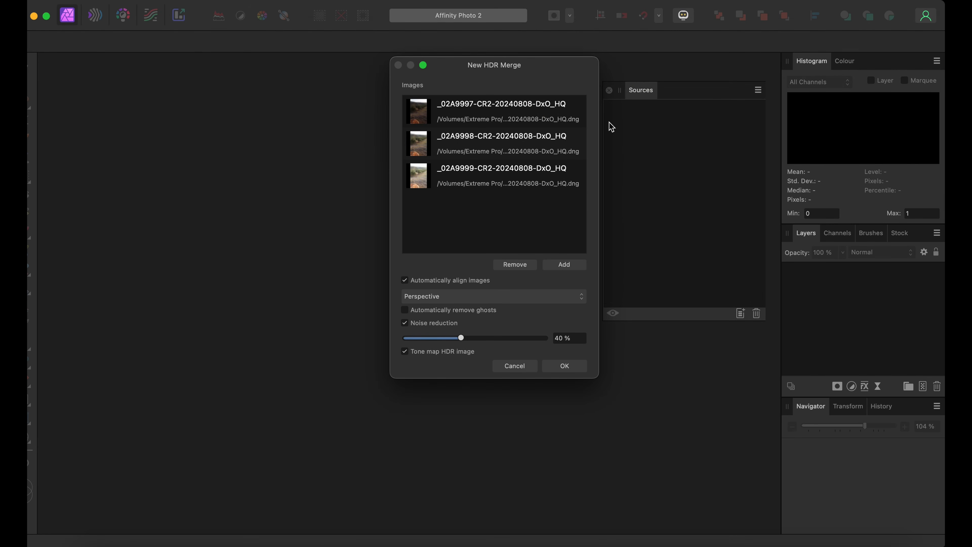
Merge the three exposures with noise reduction off and automatic ghost removal on, and apply the Natural tone-mapping preset
left_click(404, 323)
left_click(405, 310)
left_click(571, 367)
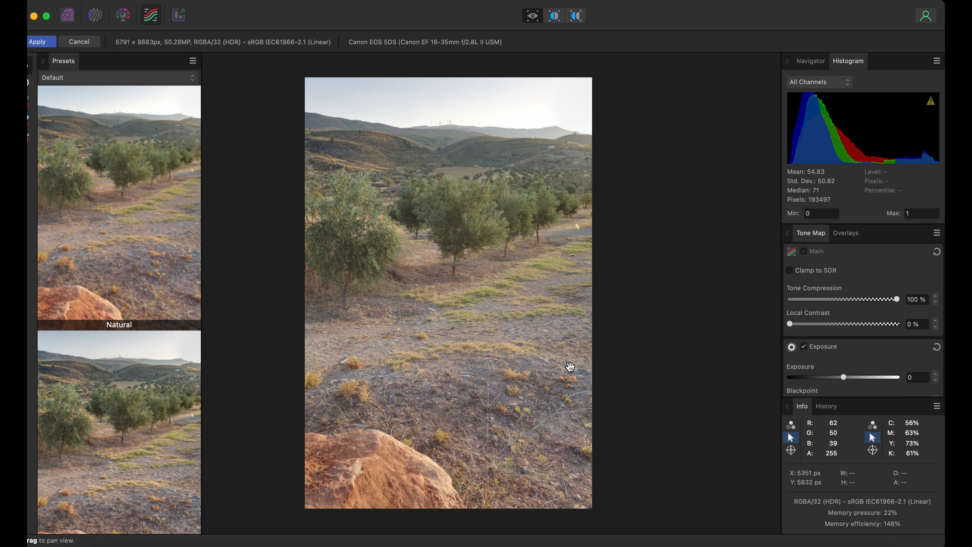
left_click(109, 220)
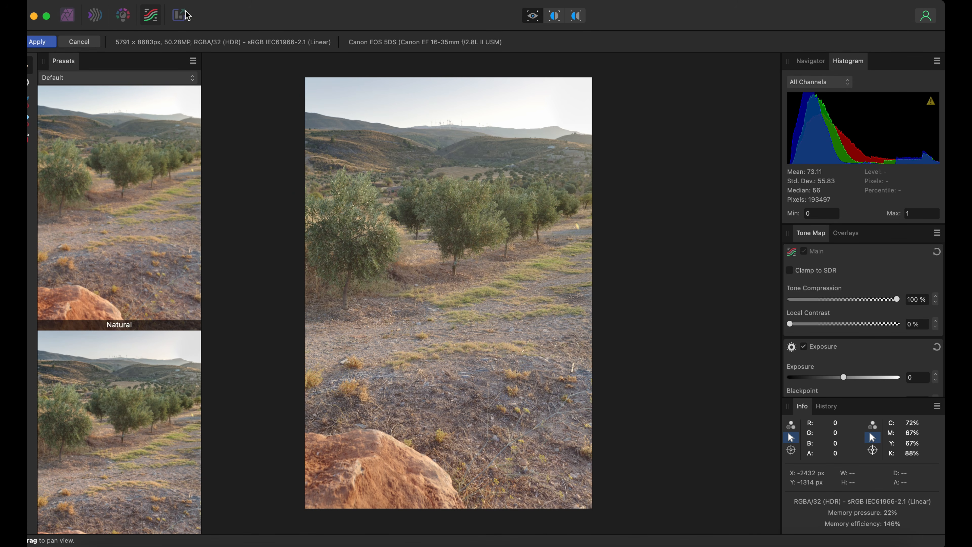
left_click(38, 41)
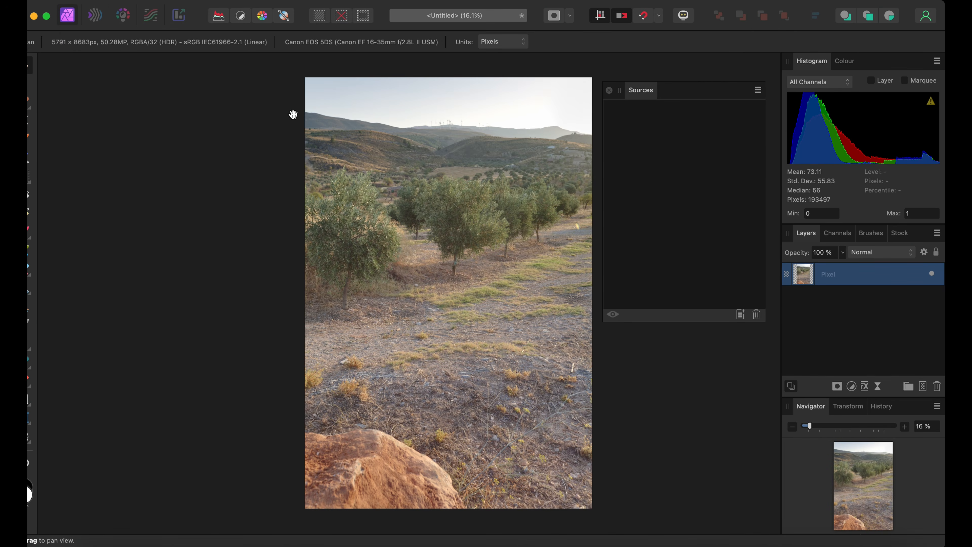
Export the merged image to the DxO folder as a TIFF RGB 16-bit file named Middle.tiff
left_click(176, 16)
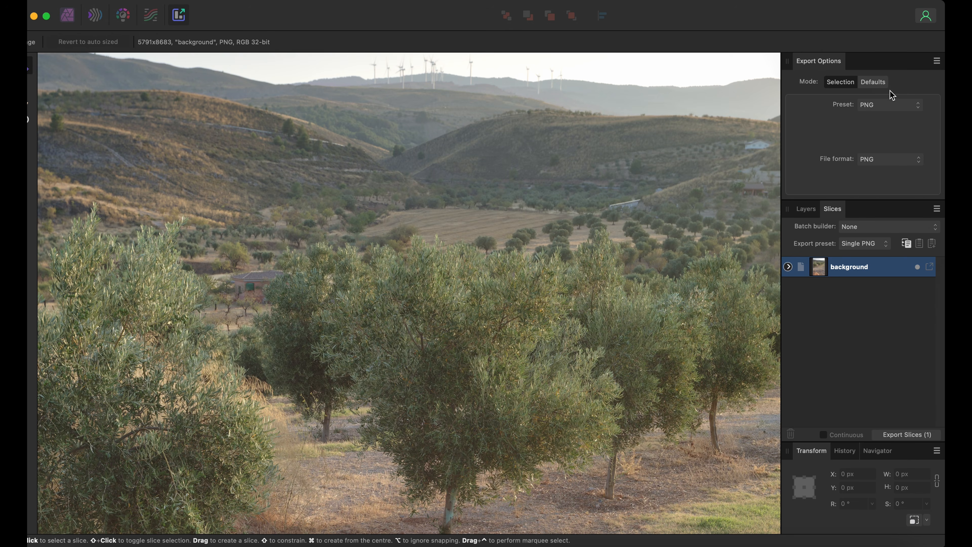
left_click(919, 105)
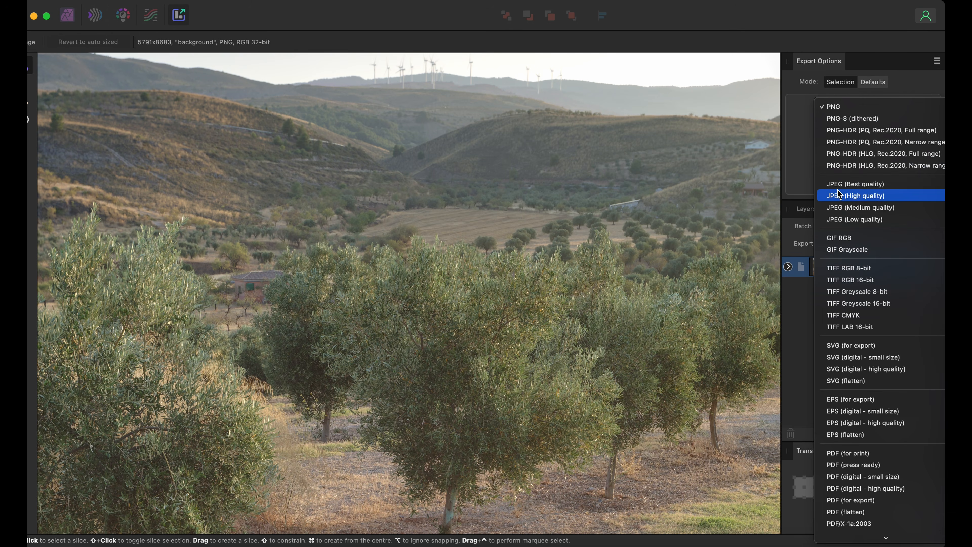
left_click(844, 279)
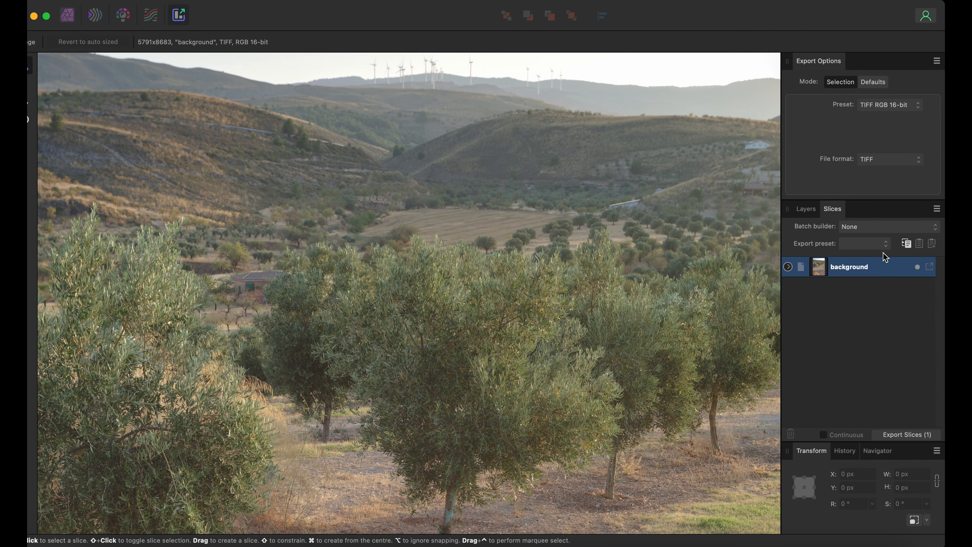
left_click(932, 268)
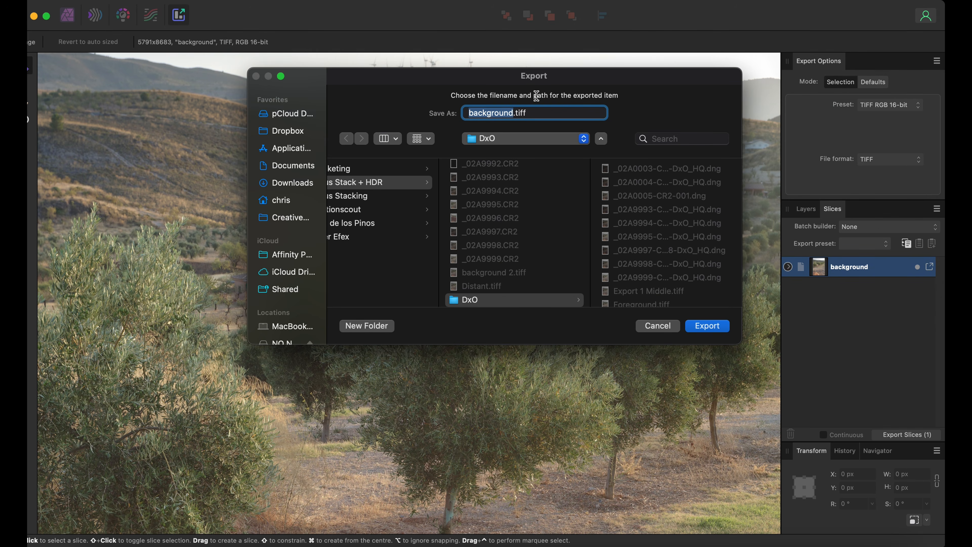
type("Middle")
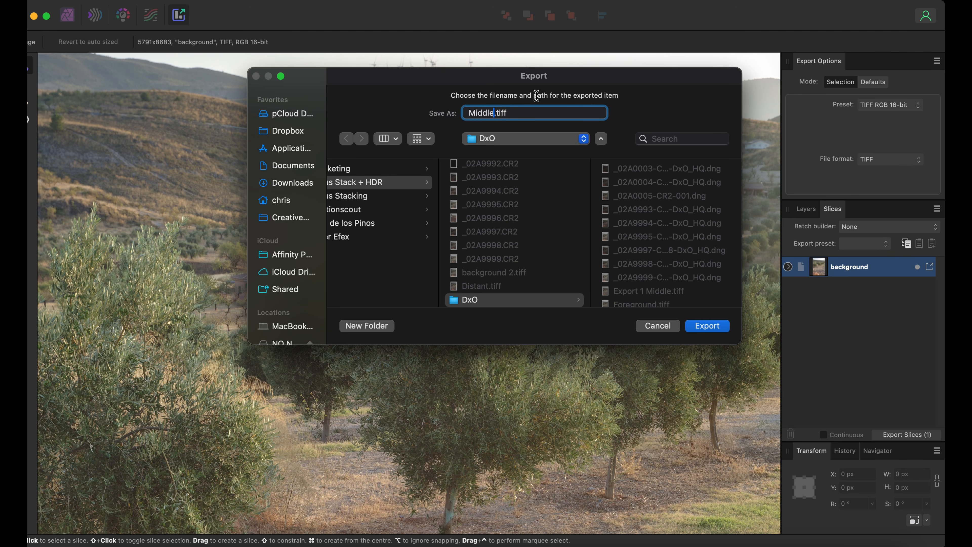
left_click(710, 328)
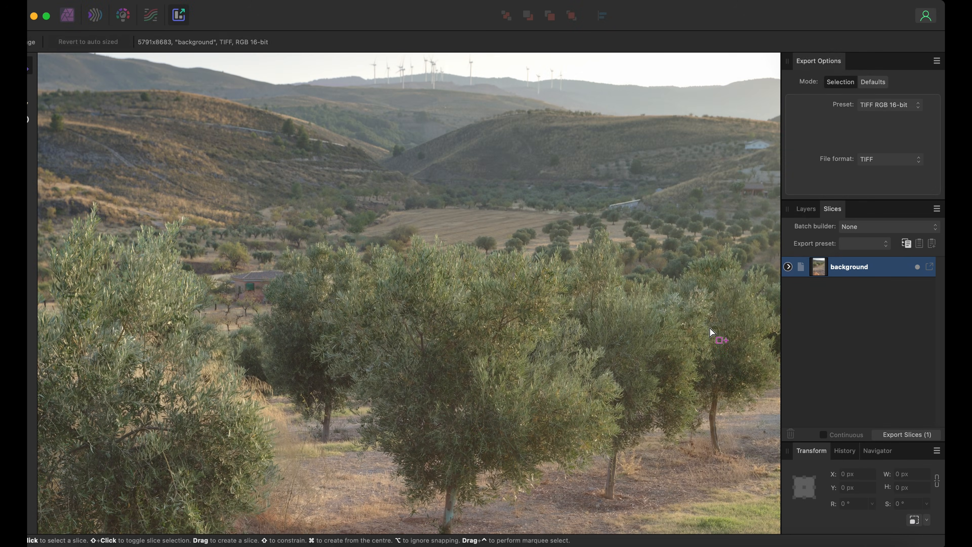
Close the exported middle-focus document without saving it
left_click(142, 1)
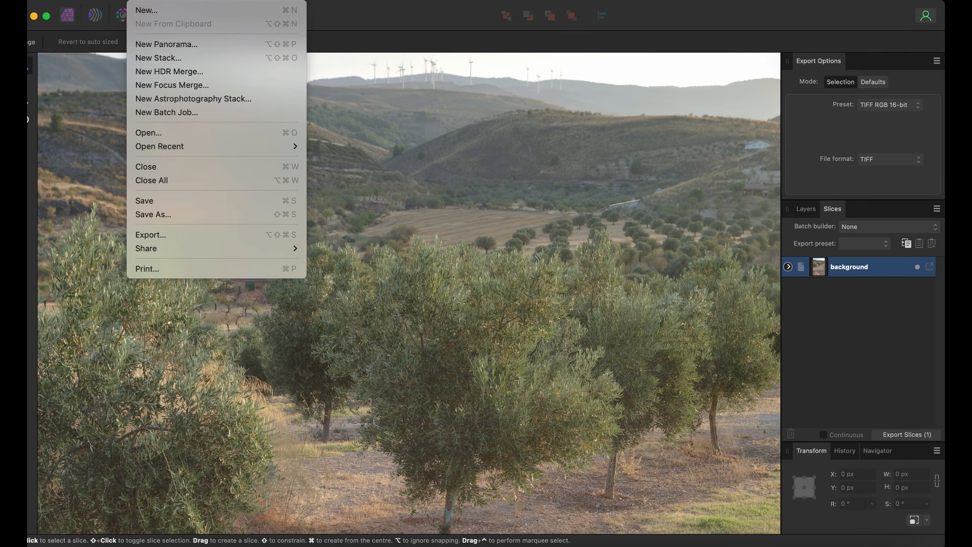
left_click(150, 168)
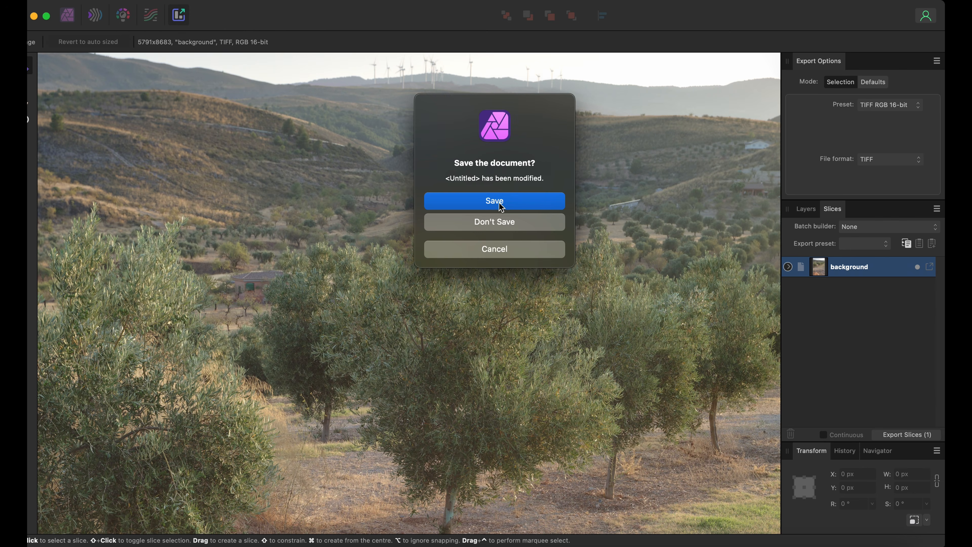
left_click(502, 225)
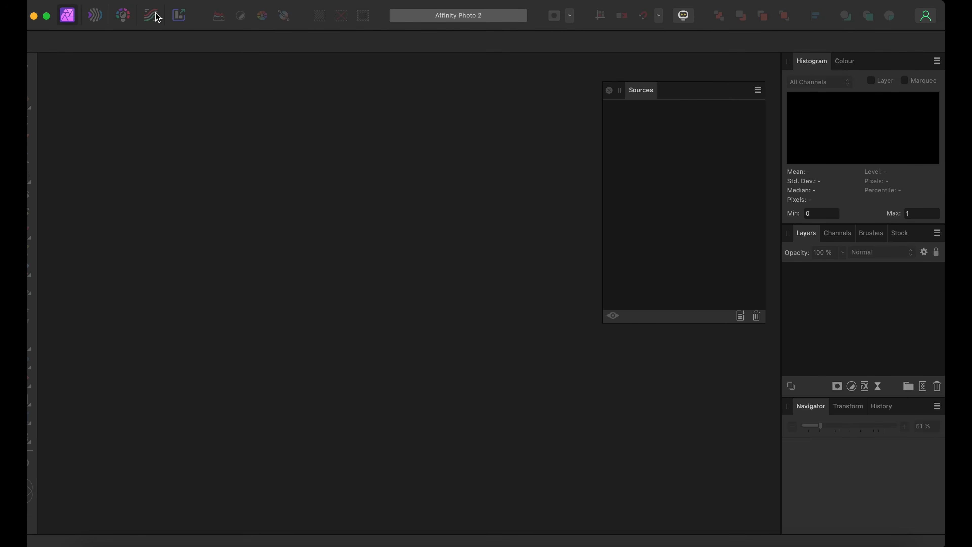
Create a focus merge from Middle.tiff, Foreground.tiff and Distant.tiff in the DxO folder
left_click(141, 0)
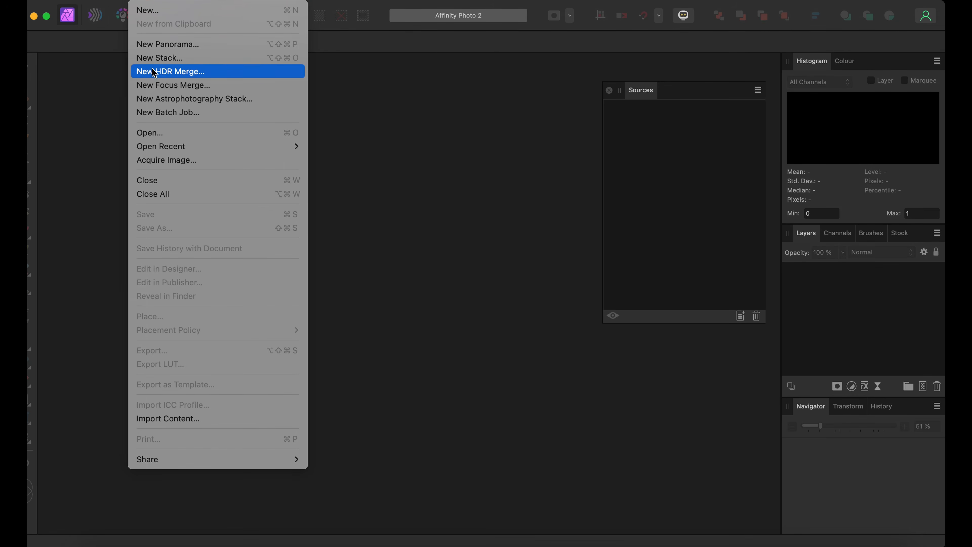
left_click(151, 86)
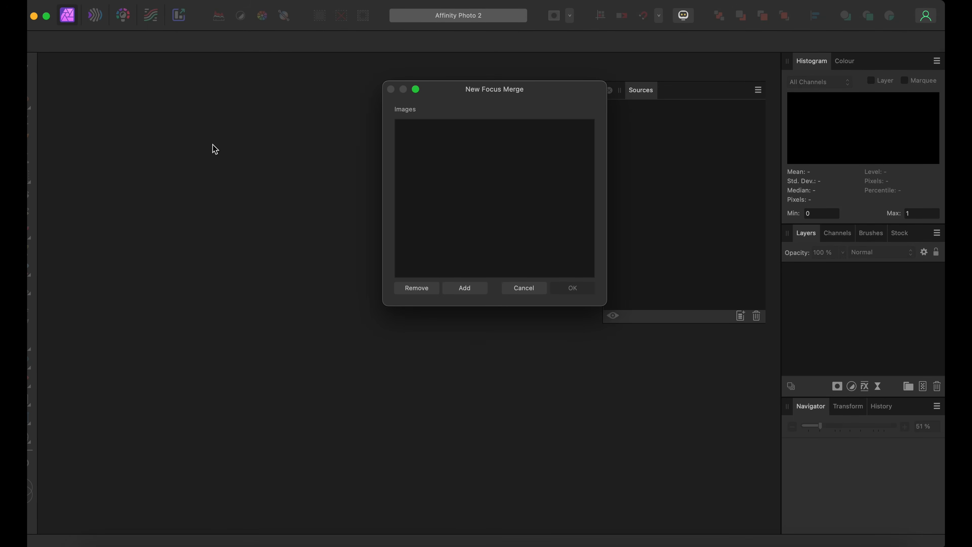
left_click(470, 293)
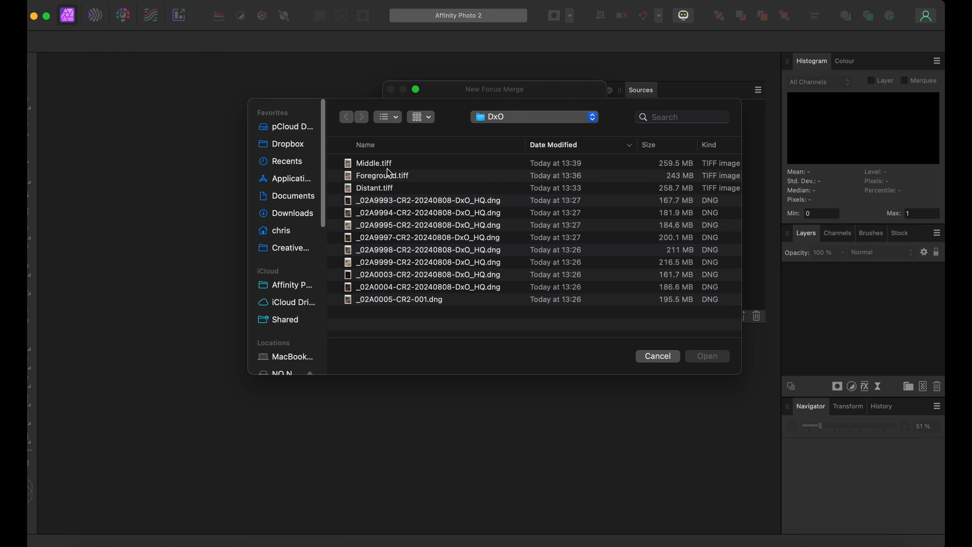
left_click(380, 166)
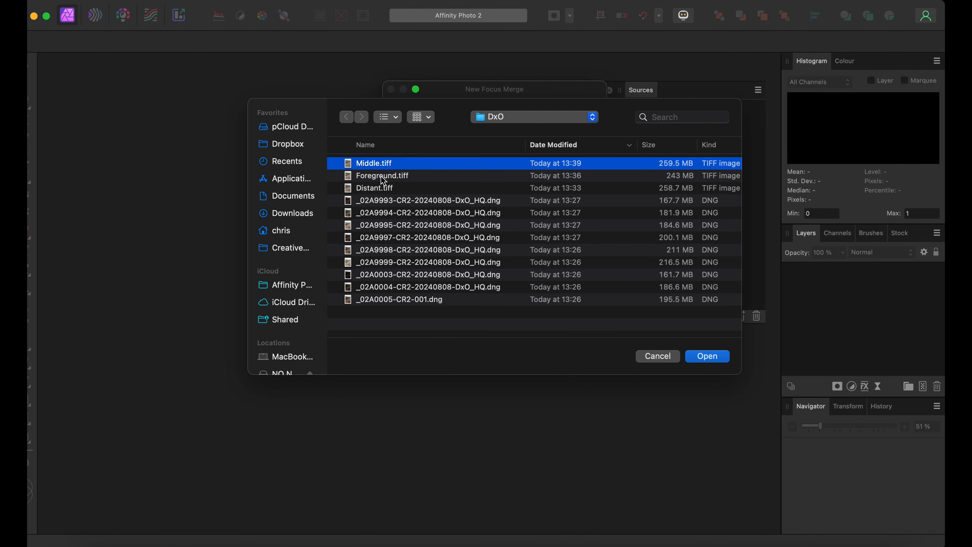
left_click(379, 175, "shift")
left_click(377, 188, "shift")
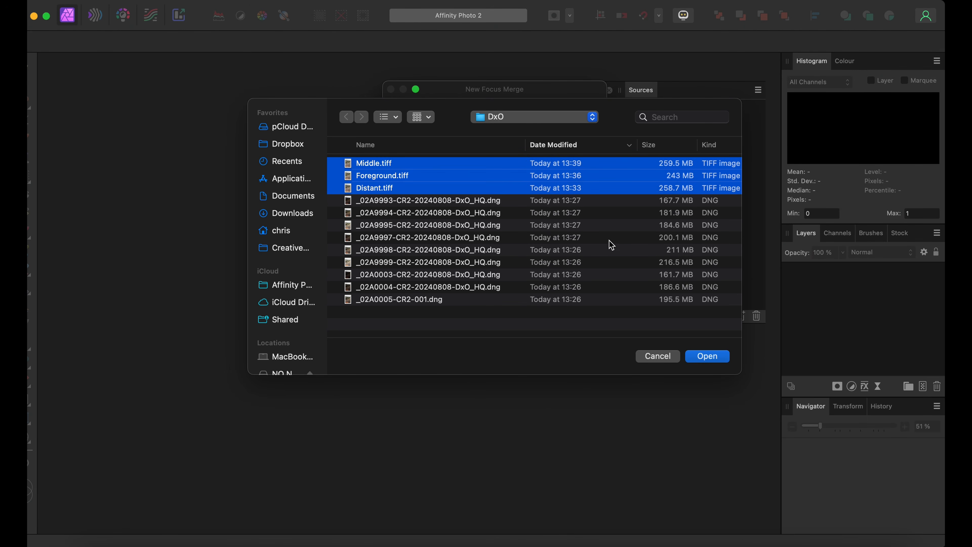
left_click(707, 356)
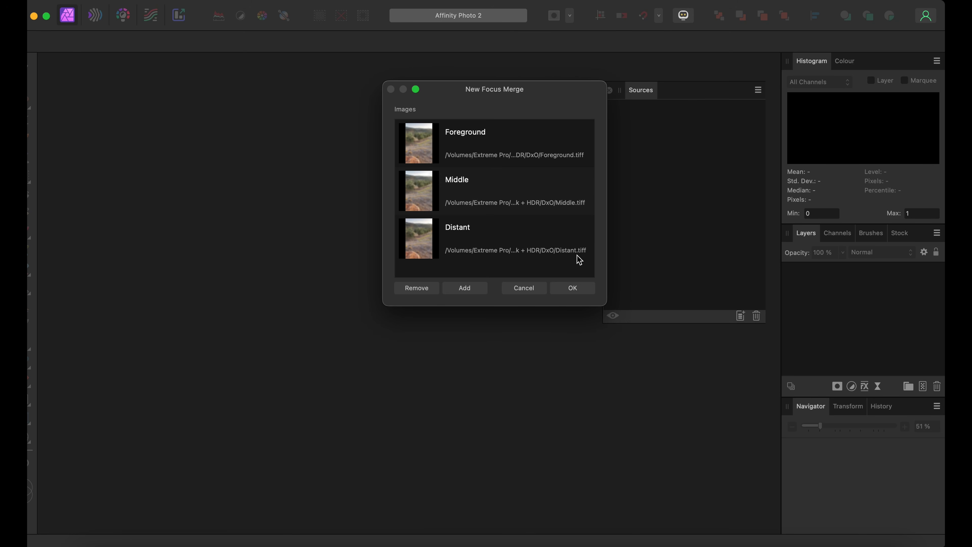
left_click(577, 288)
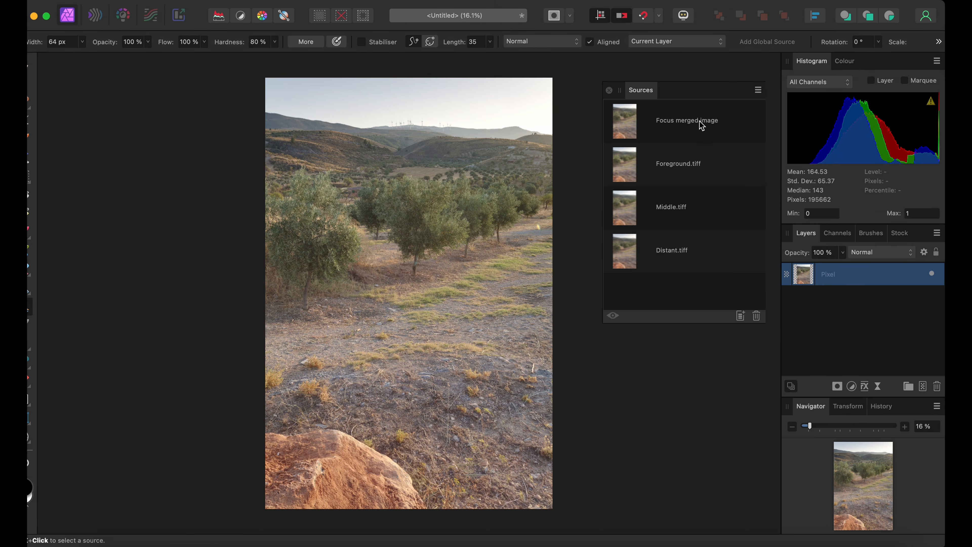
Select the focus merged image as the source and inspect the foreground rock's sharpness up close
left_click(685, 125)
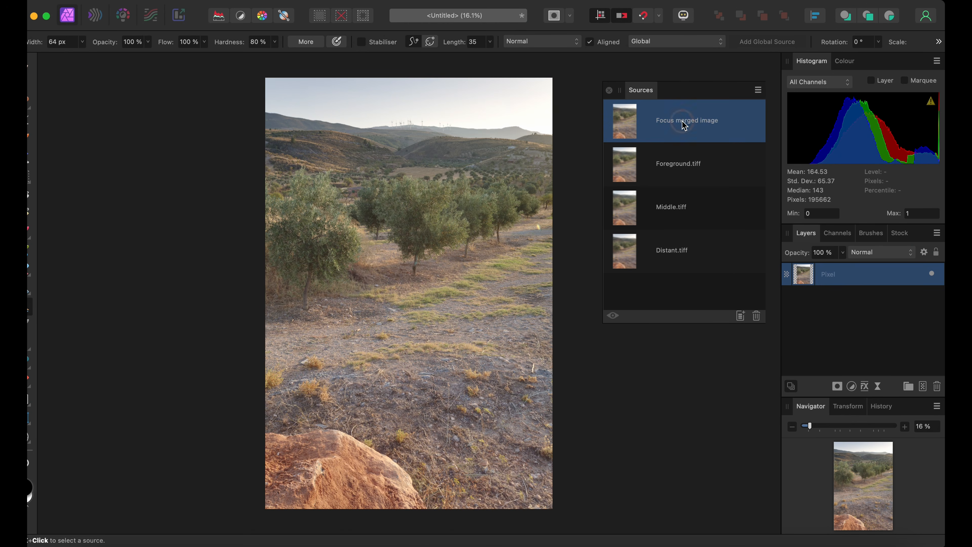
scroll(419, 291, "down", 8)
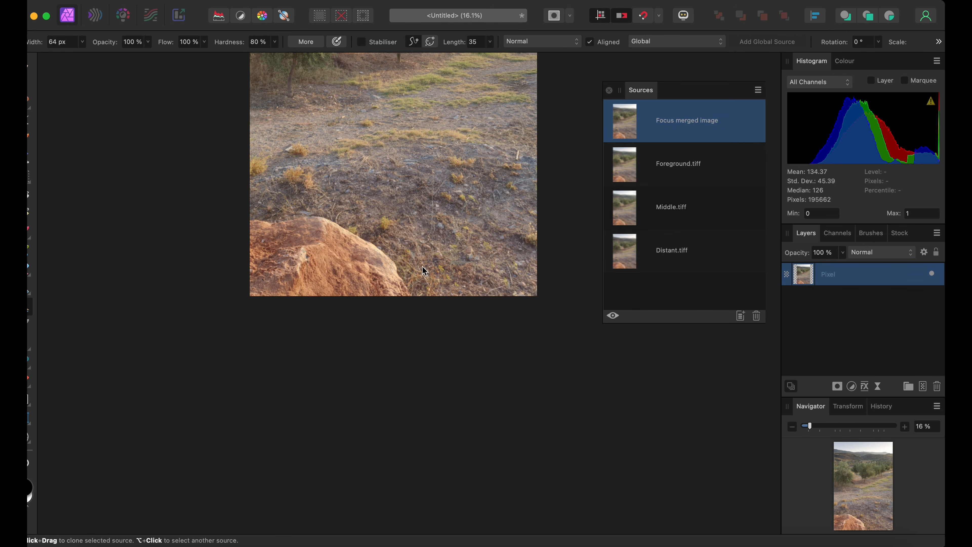
scroll(435, 213, "up", 3)
scroll(419, 237, "up", 4)
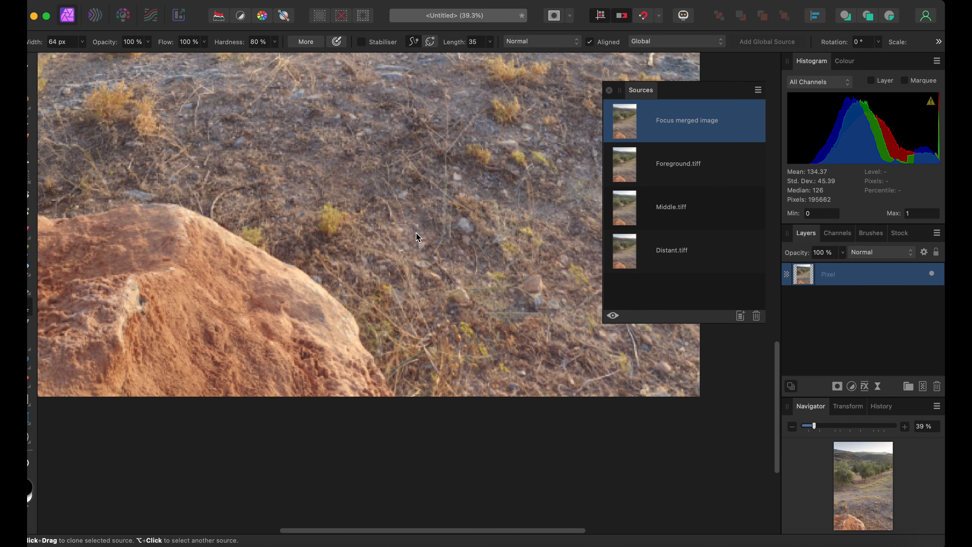
scroll(271, 295, "up", 2)
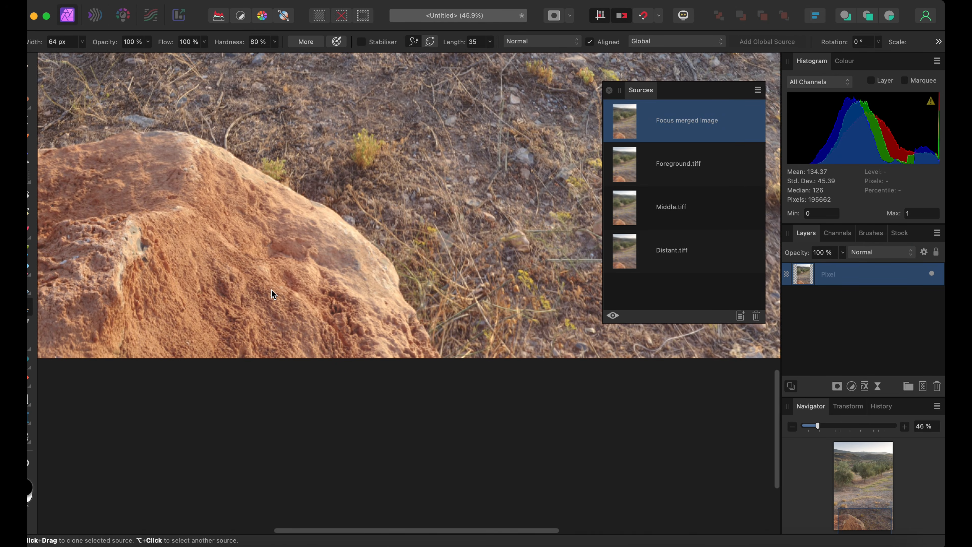
scroll(271, 295, "down", 3)
scroll(271, 295, "up", 3)
scroll(271, 295, "left", 2)
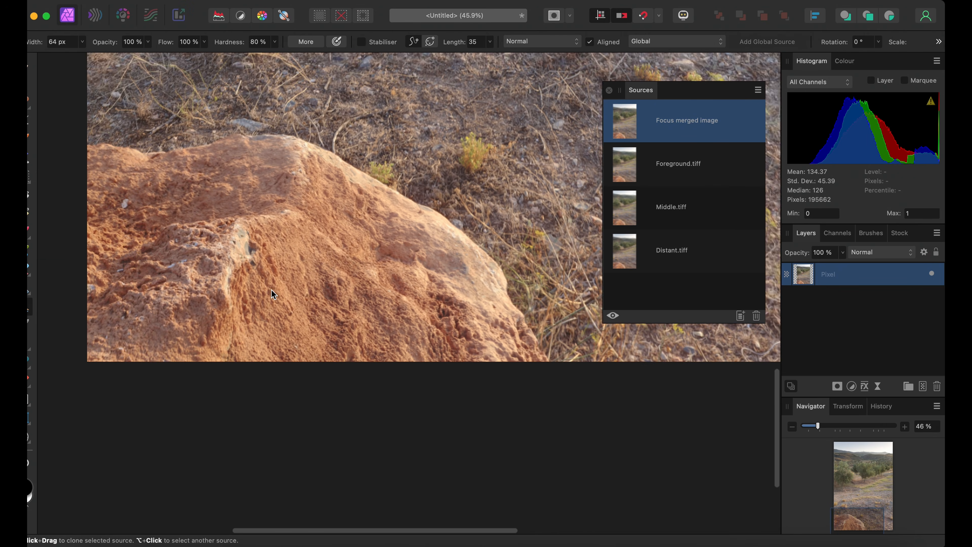
Check the merged focus from the ground behind the rock through the olive trees to the distant hills and wind turbines
scroll(271, 290, "right", 2)
scroll(271, 290, "up", 5)
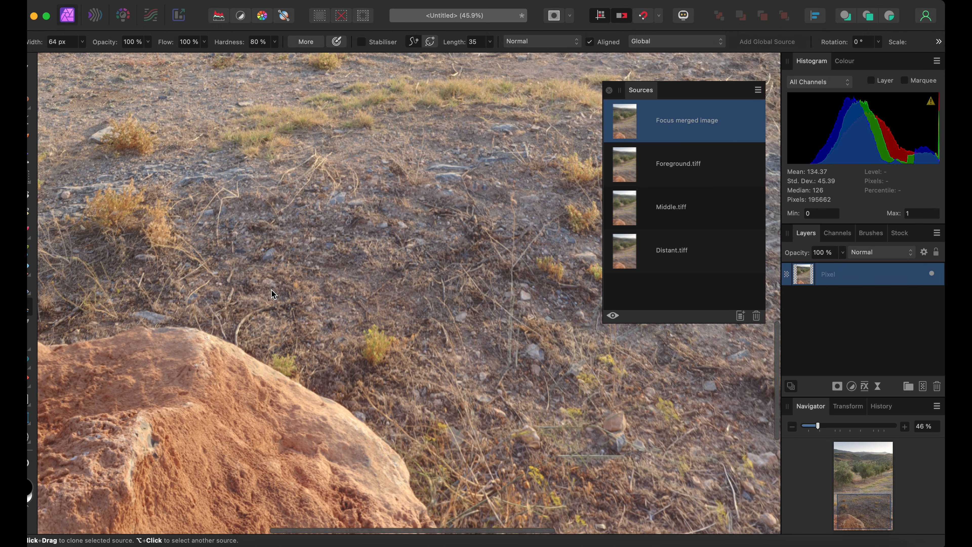
scroll(272, 291, "up", 8)
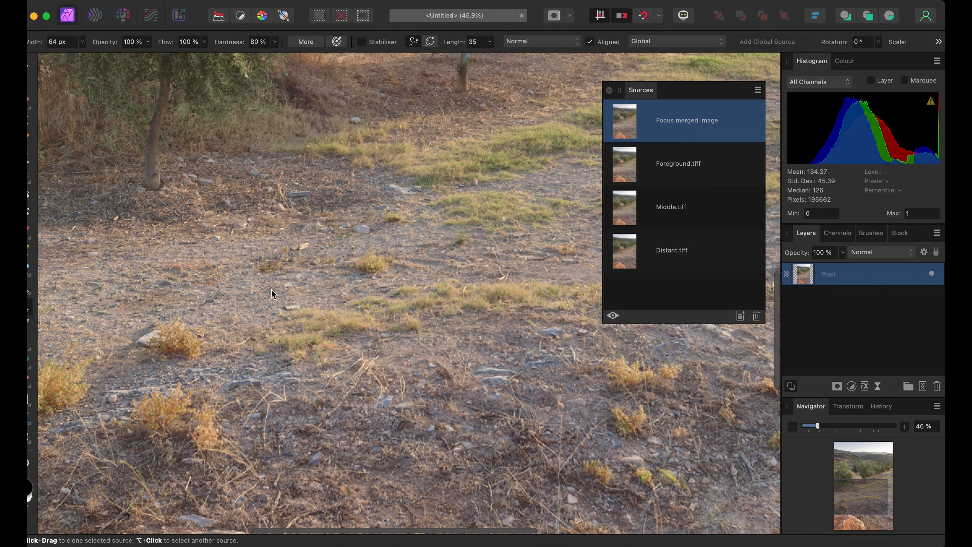
scroll(272, 295, "up", 10)
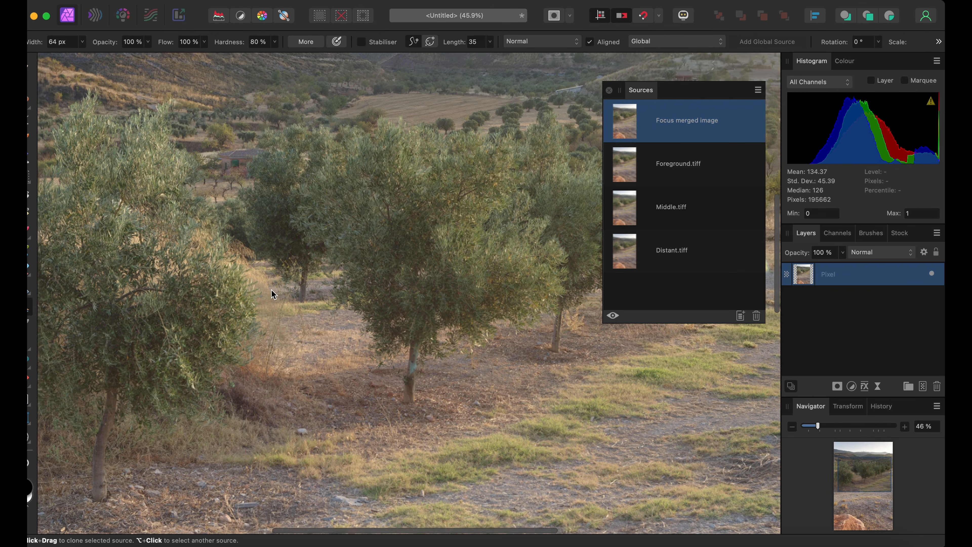
scroll(271, 295, "up", 10)
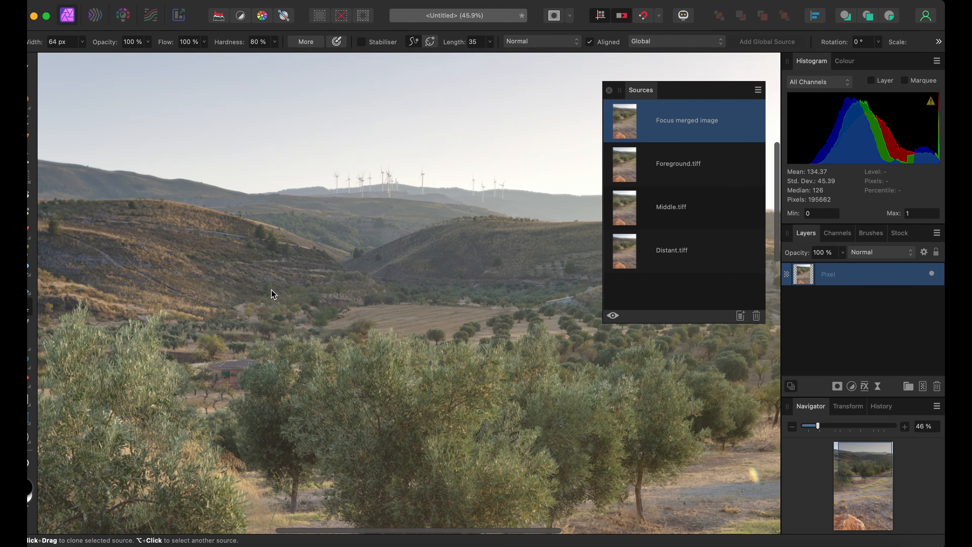
scroll(283, 283, "up", 2)
scroll(354, 241, "up", 2)
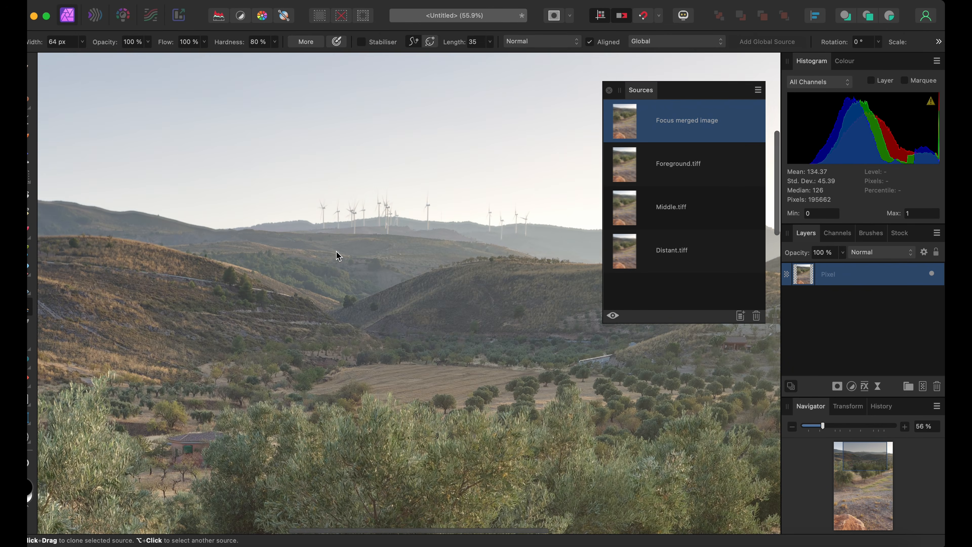
Recheck the merged focus from the distant hills back to the foreground rock and the dry grass along its edge
scroll(329, 268, "down", 10)
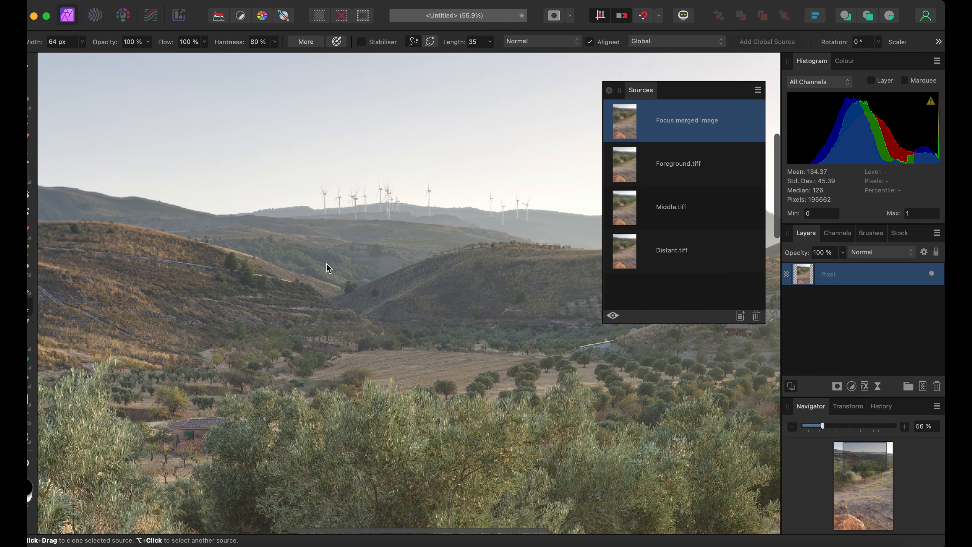
scroll(327, 264, "down", 10)
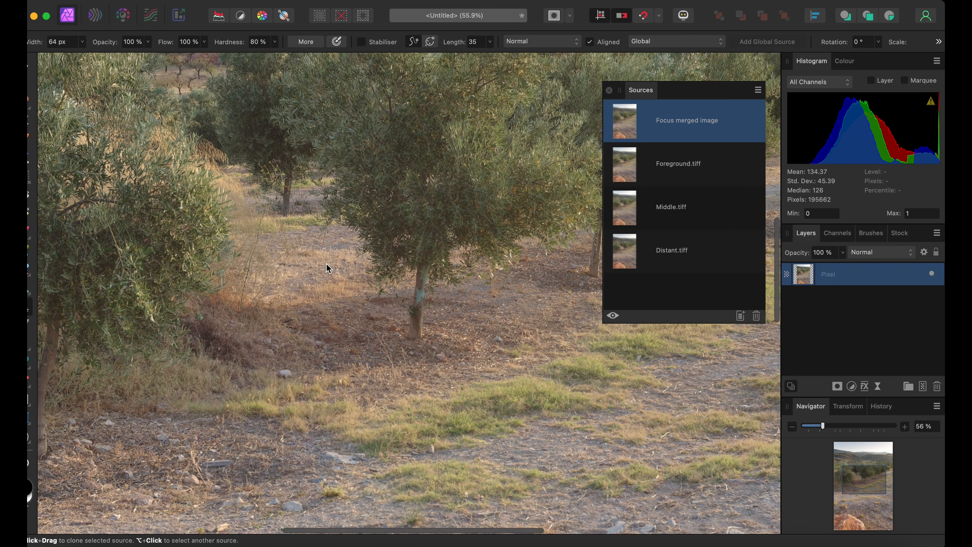
scroll(327, 264, "down", 10)
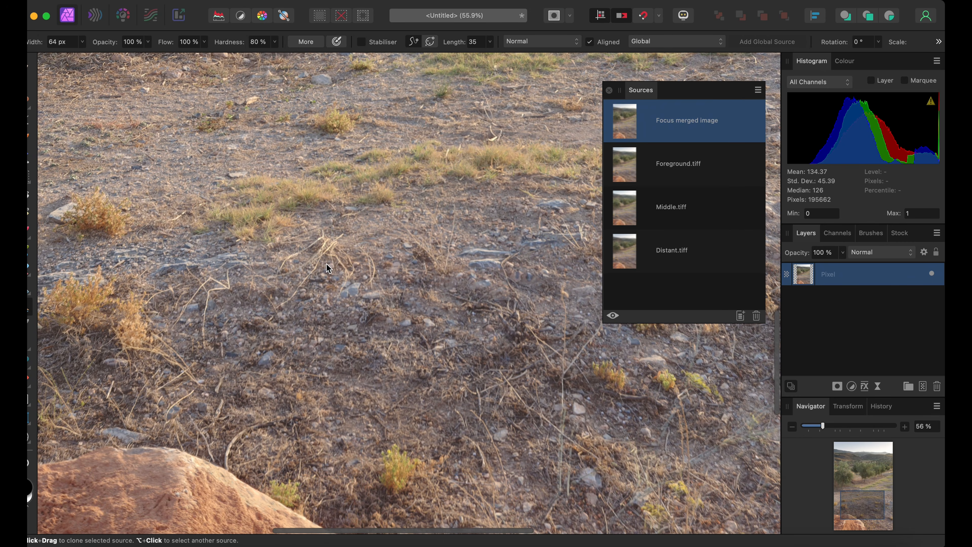
scroll(327, 268, "down", 8)
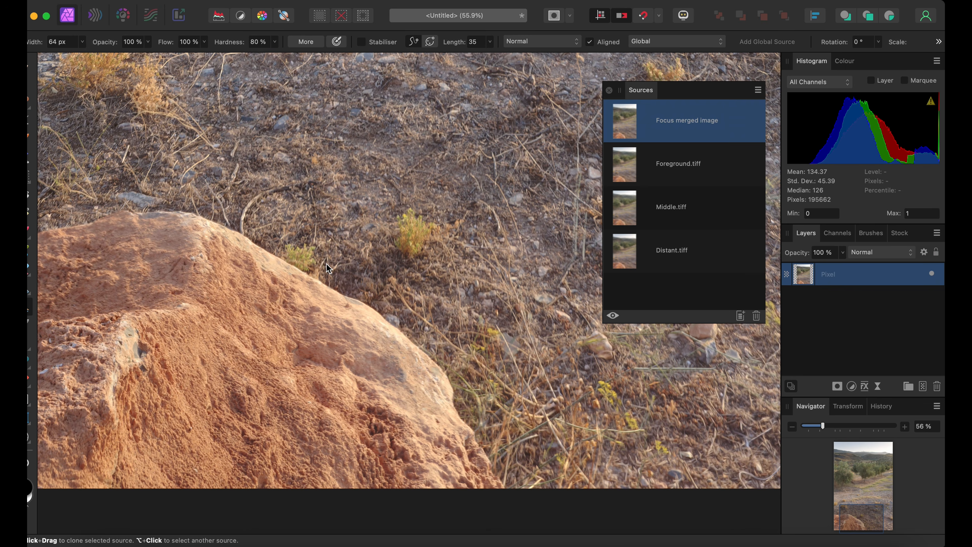
scroll(328, 267, "down", 5)
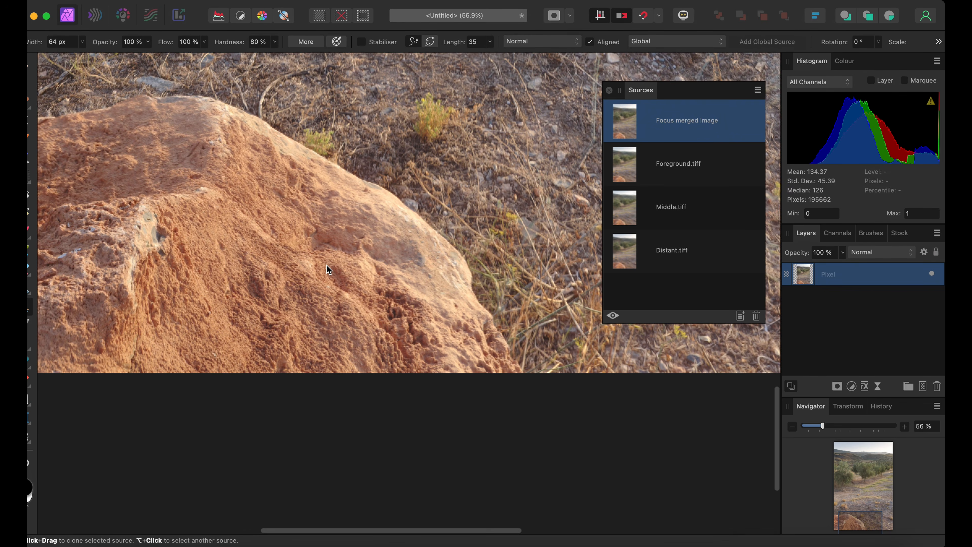
scroll(390, 248, "right", 3)
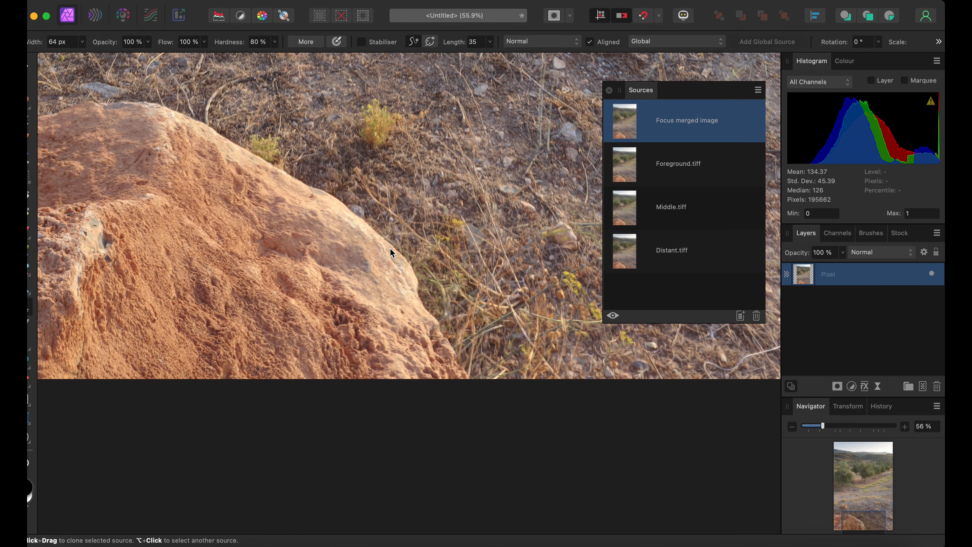
Inspect the dry ground and small stones beside the foreground rock for focus merge flaws, out to the image's edge
scroll(390, 249, "right", 5)
scroll(391, 249, "down", 1)
scroll(391, 249, "right", 4)
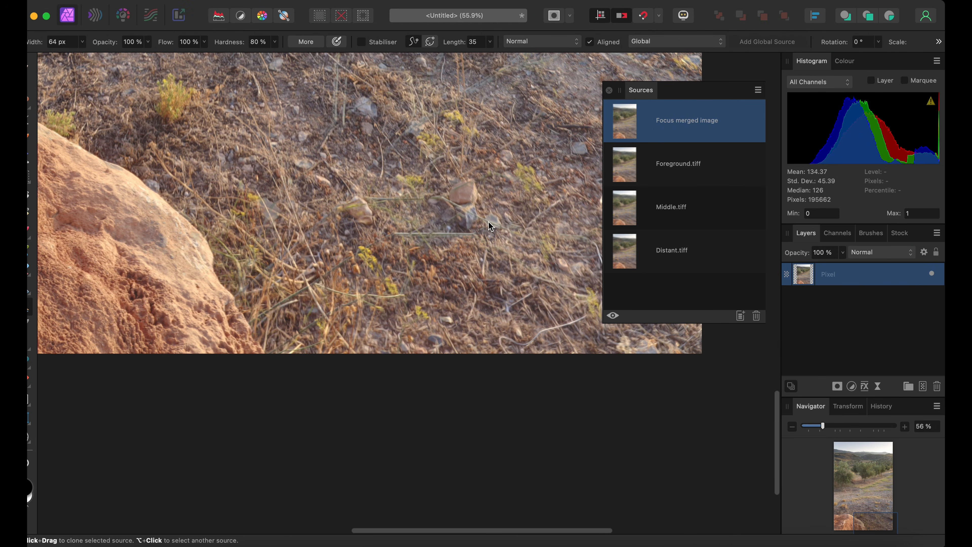
scroll(504, 195, "up", 5)
scroll(504, 199, "right", 4)
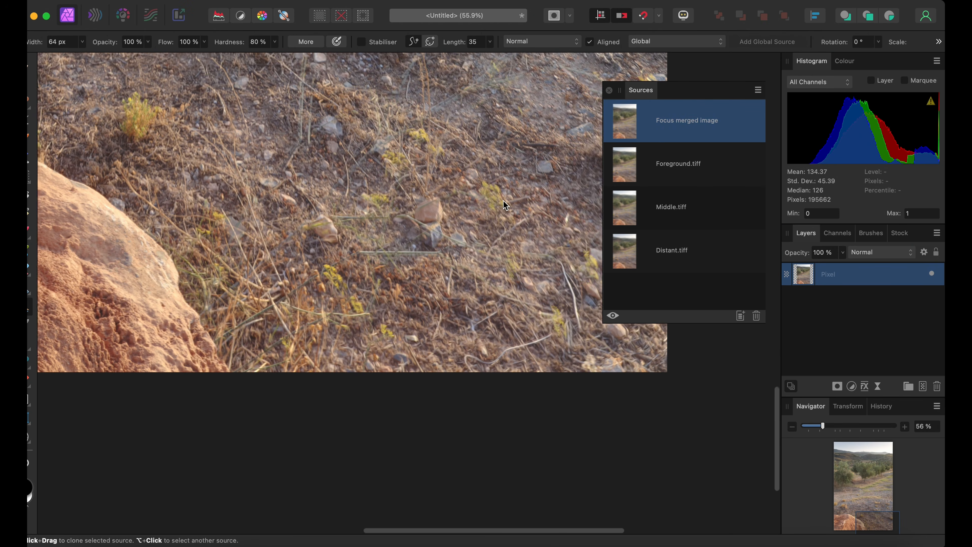
scroll(505, 203, "down", 1)
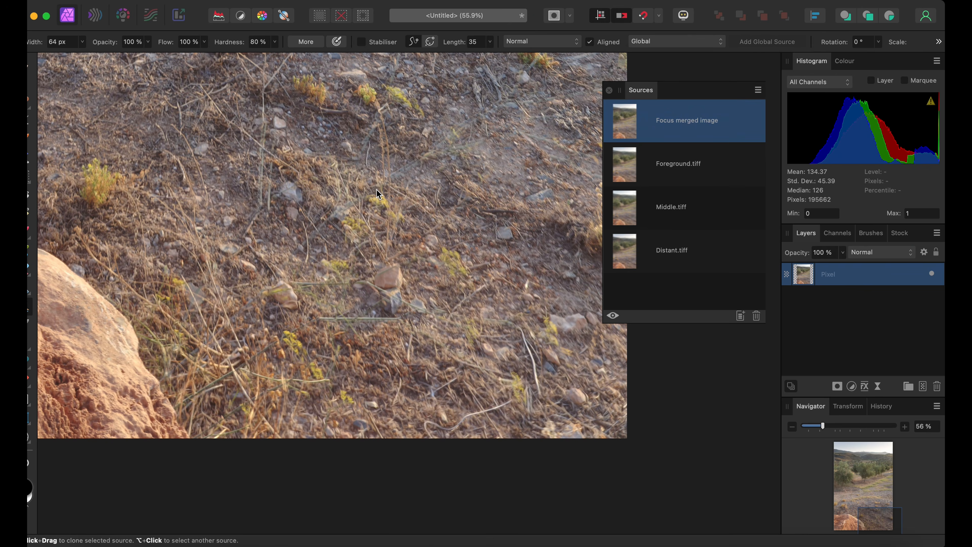
scroll(376, 189, "up", 5)
scroll(377, 189, "left", 2)
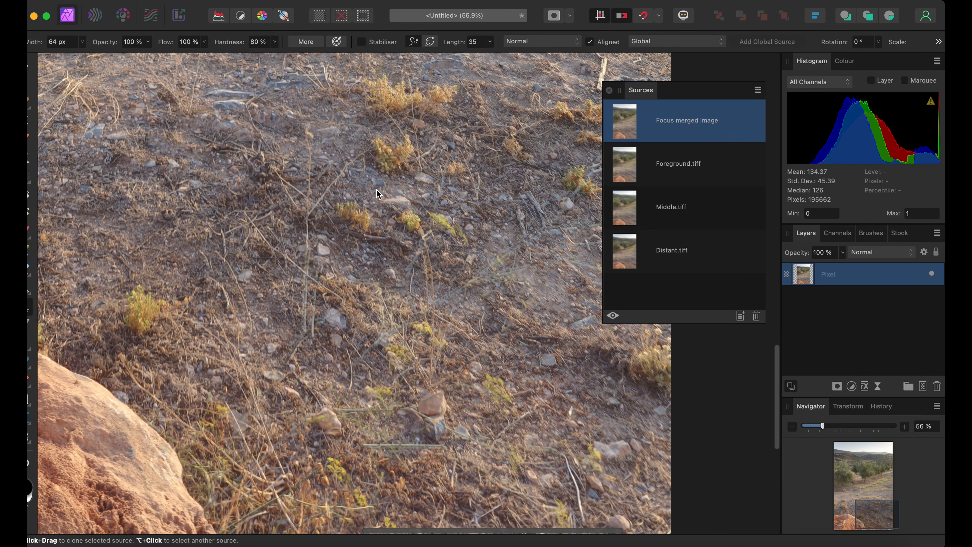
scroll(378, 194, "right", 3)
scroll(377, 194, "up", 2)
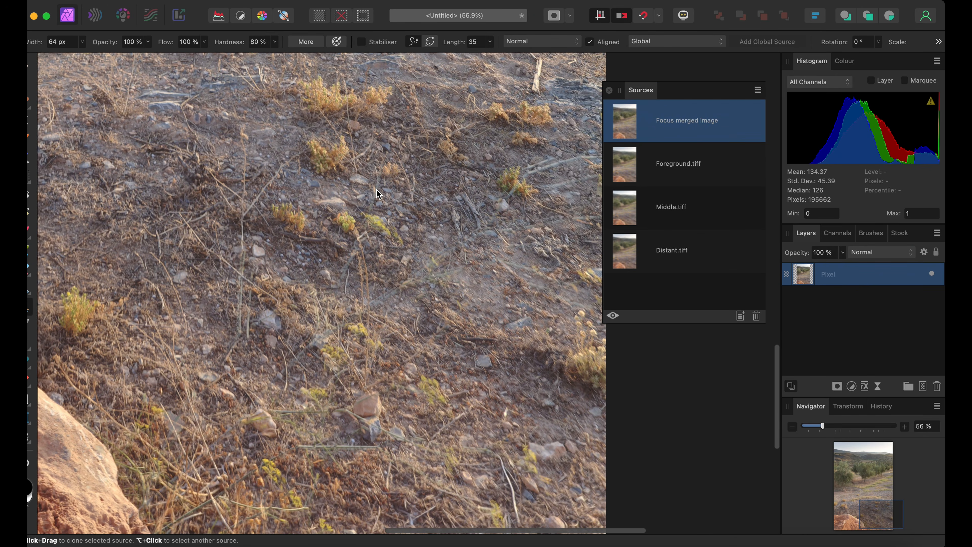
Compare the sharpness of the foreground rock's edge with the dry grass and yellow plants on the slope beside it
scroll(378, 194, "down", 6)
scroll(378, 194, "left", 4)
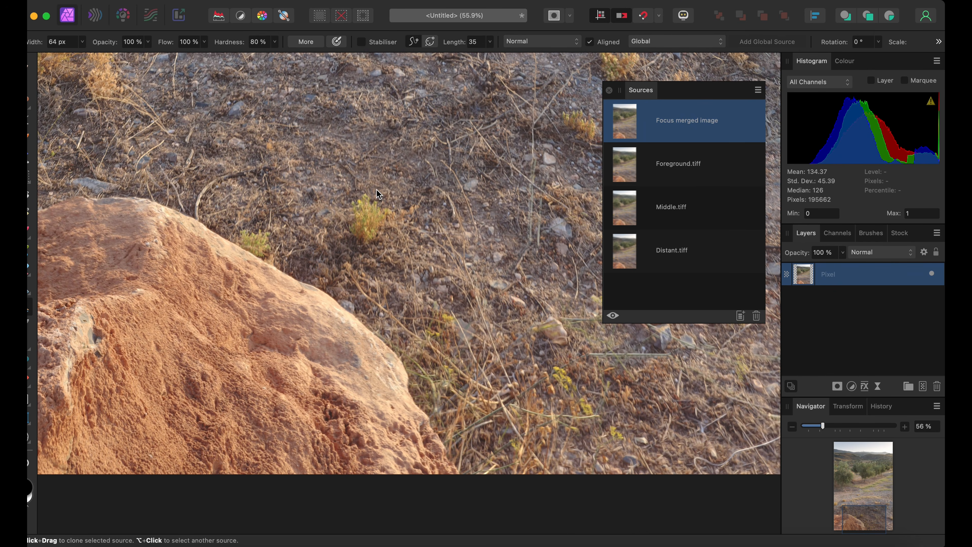
scroll(379, 194, "up", 2)
scroll(378, 193, "right", 3)
scroll(378, 193, "left", 3)
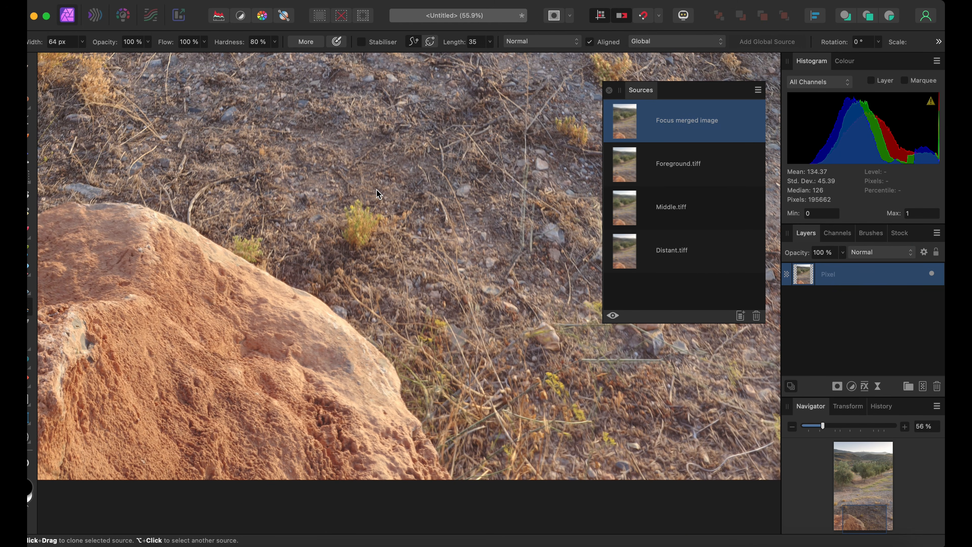
scroll(378, 193, "right", 5)
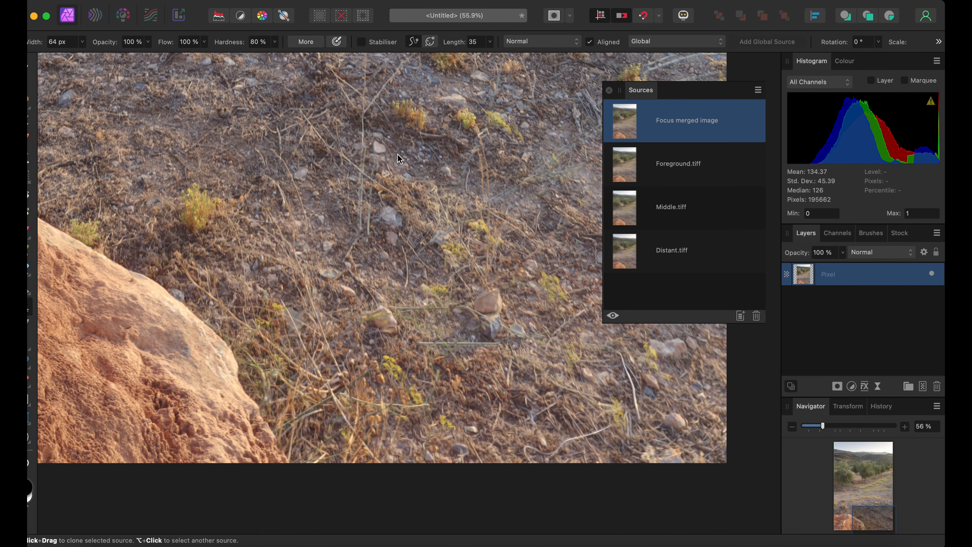
scroll(397, 155, "up", 2)
scroll(397, 155, "right", 1)
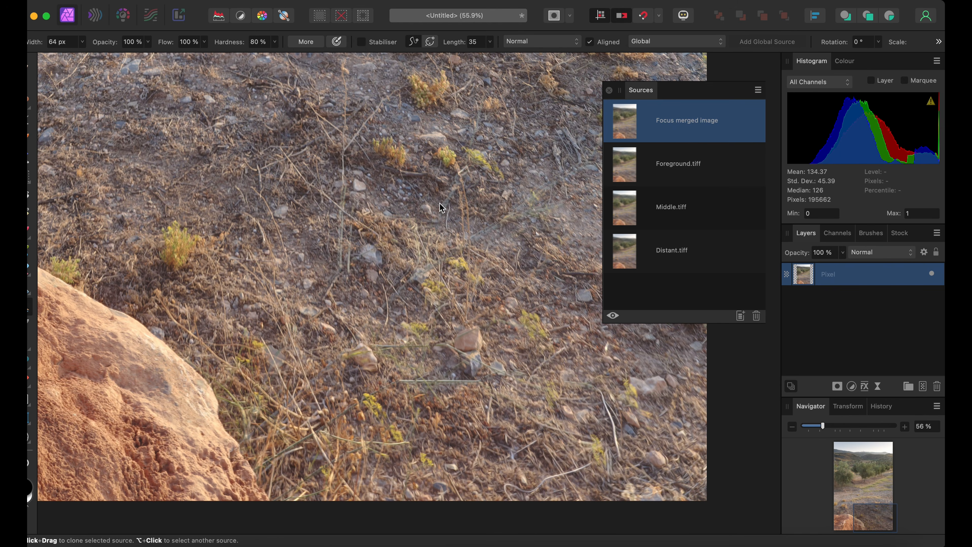
scroll(442, 207, "up", 3)
scroll(443, 208, "right", 1)
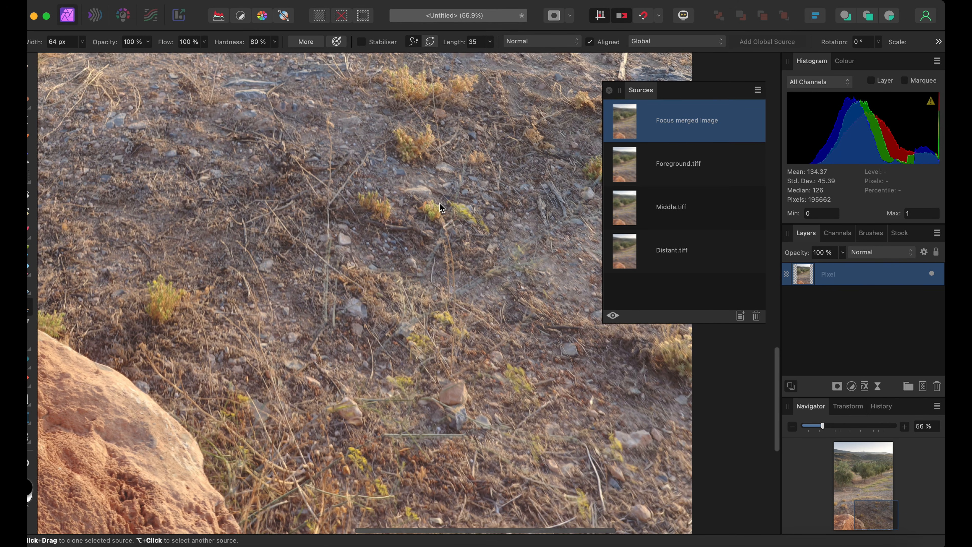
scroll(442, 208, "up", 2)
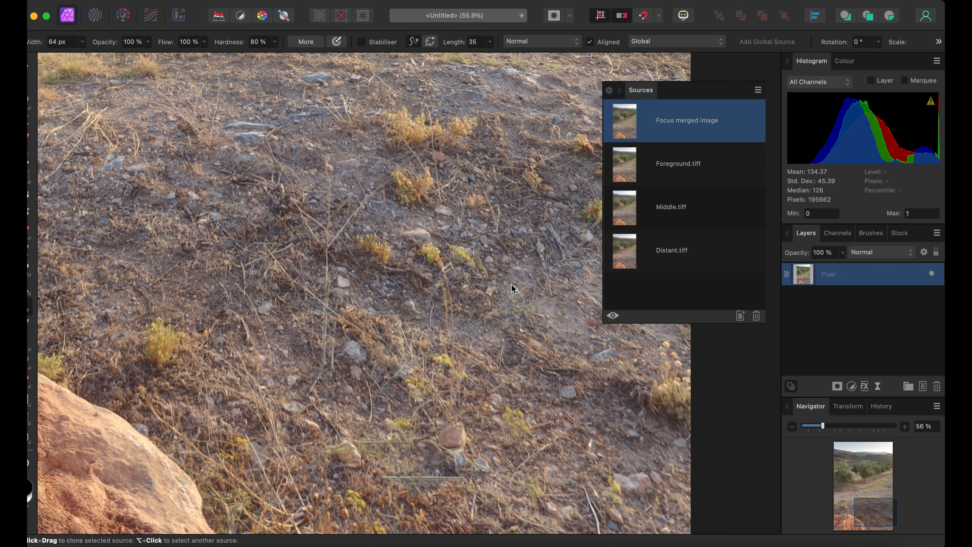
Examine the focus transition between the rock's surface, the ground just behind it and the stones beside it
scroll(513, 289, "left", 10)
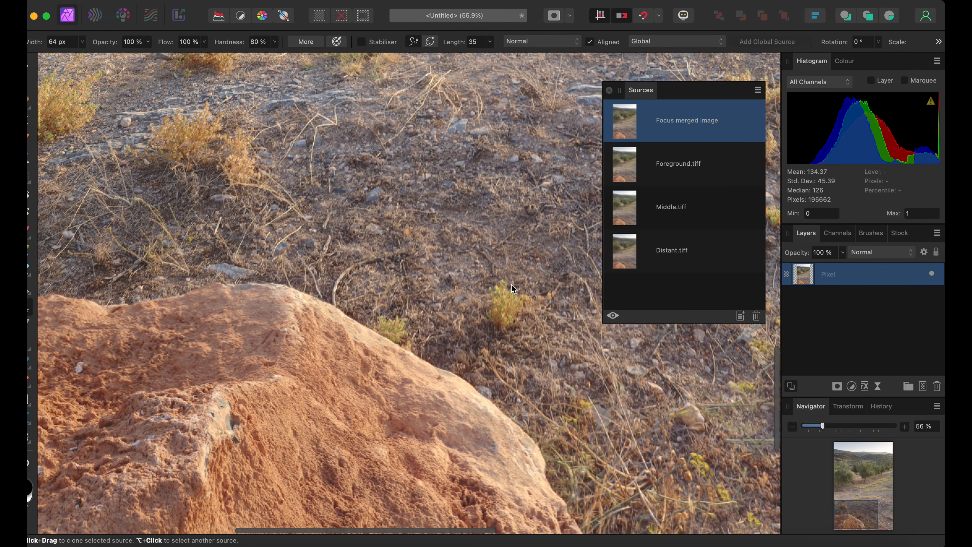
scroll(513, 290, "right", 5)
scroll(513, 289, "up", 2)
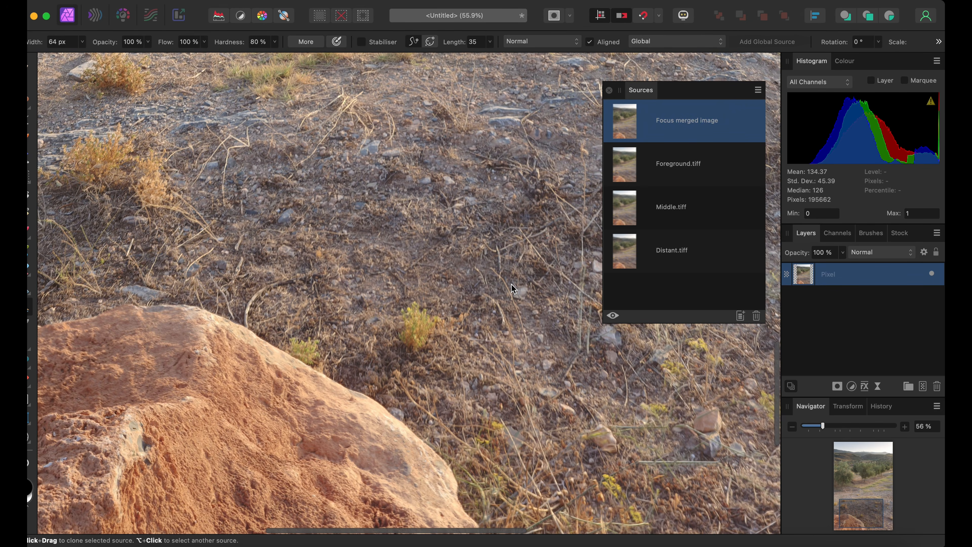
scroll(513, 289, "down", 5)
scroll(514, 289, "right", 5)
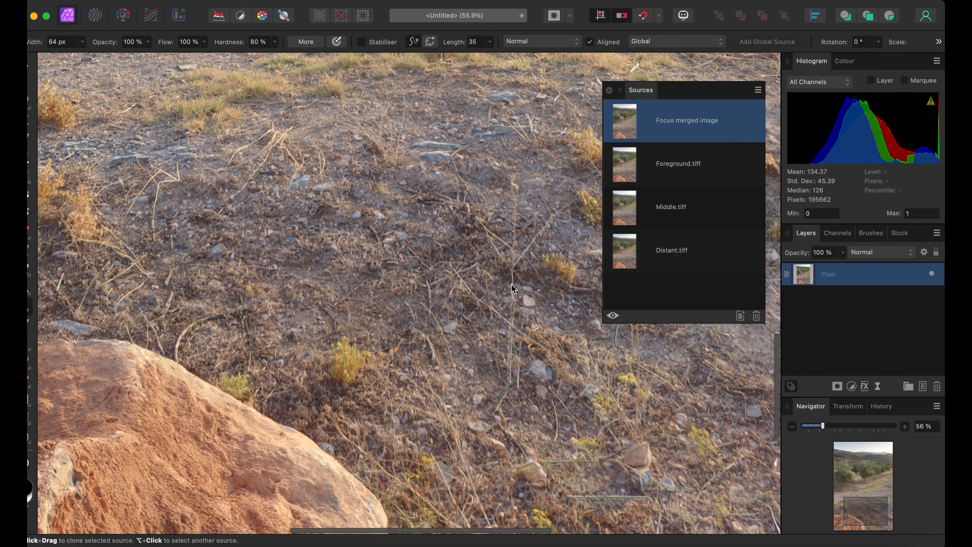
scroll(513, 289, "down", 5)
scroll(514, 289, "up", 8)
scroll(513, 289, "left", 5)
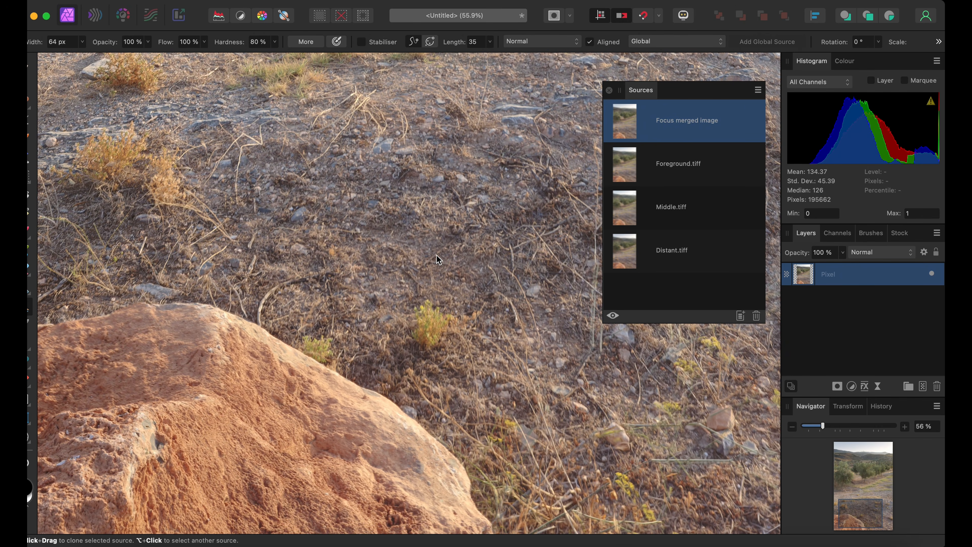
scroll(436, 256, "down", 3)
scroll(437, 255, "right", 5)
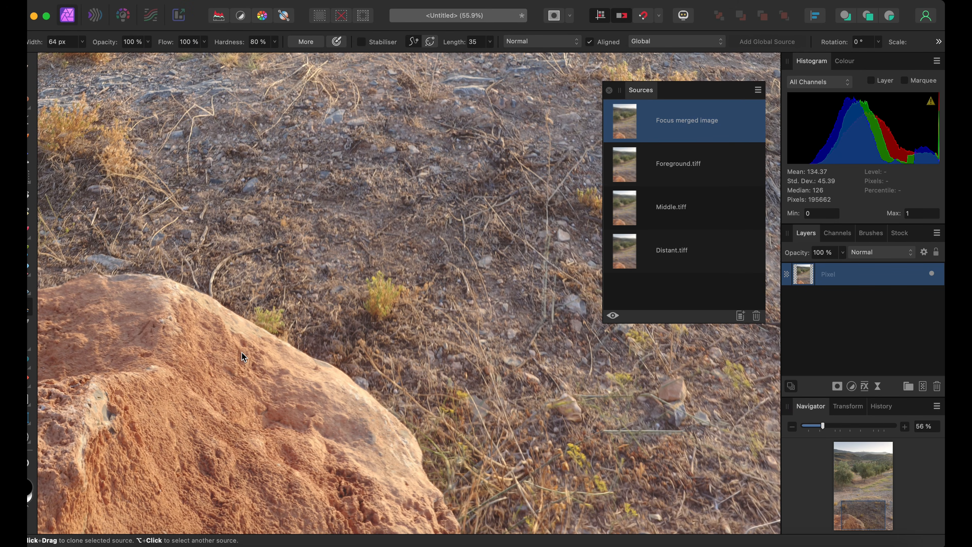
scroll(244, 357, "down", 3)
scroll(244, 357, "right", 5)
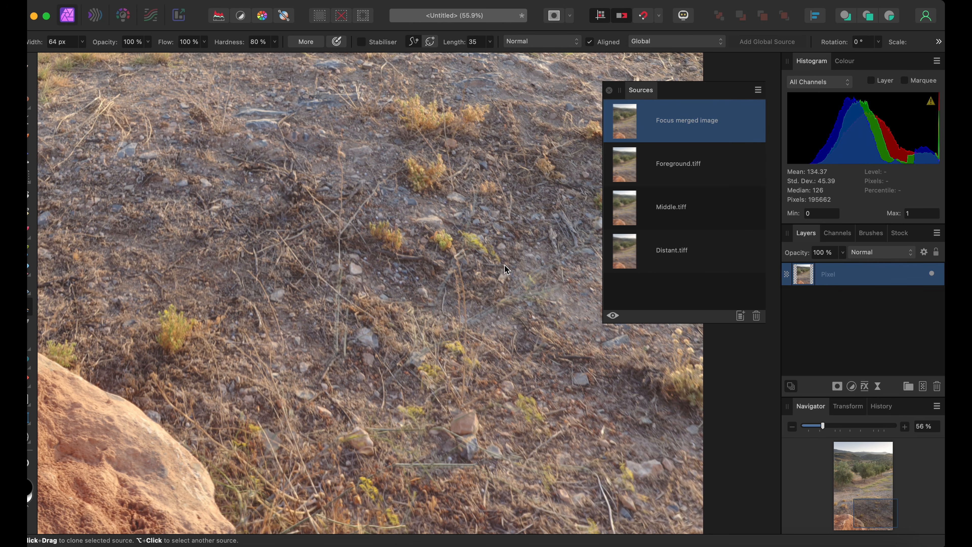
Review the merged image's sharpness between the foreground rock, the grassy olive grove and the distant wind turbines
scroll(508, 258, "up", 8)
scroll(508, 259, "left", 2)
scroll(507, 259, "up", 1)
scroll(507, 259, "left", 1)
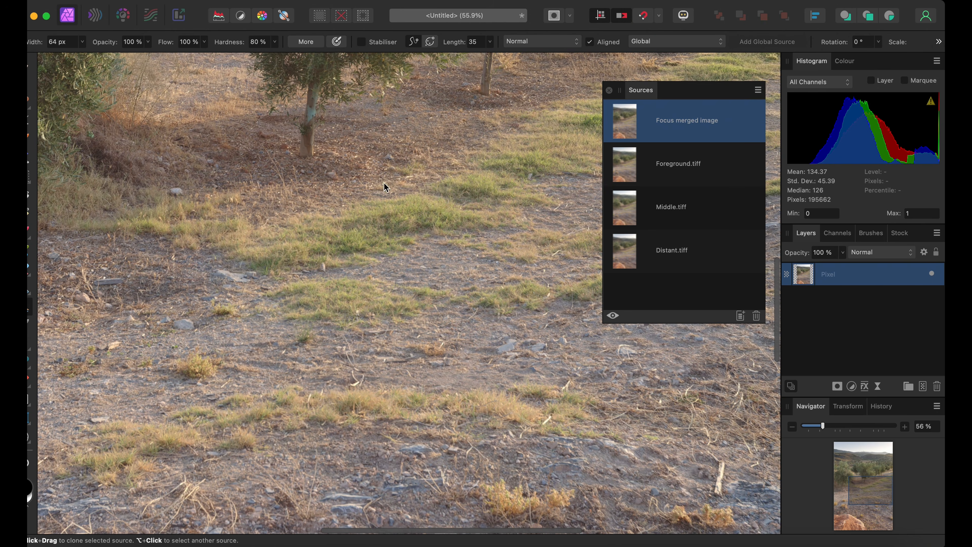
scroll(310, 170, "up", 10)
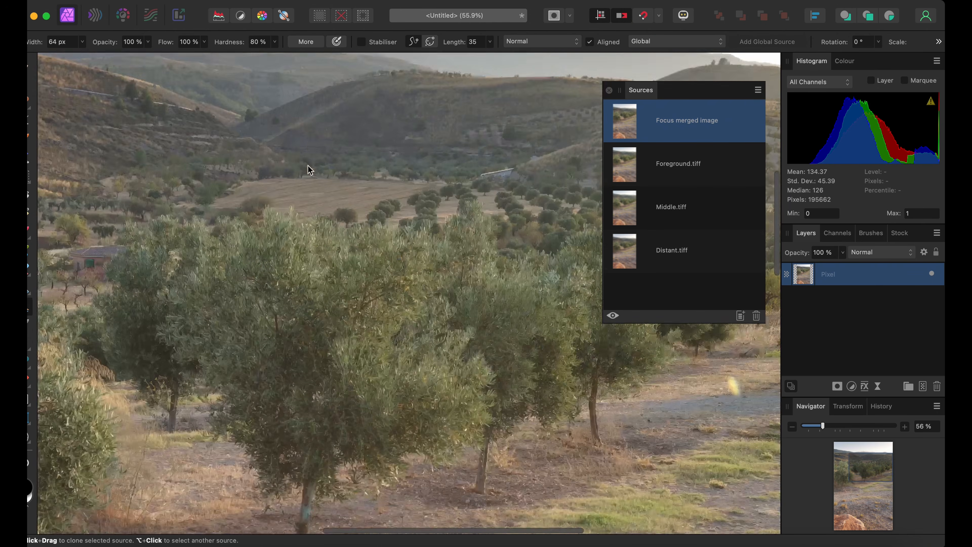
scroll(289, 161, "down", 12)
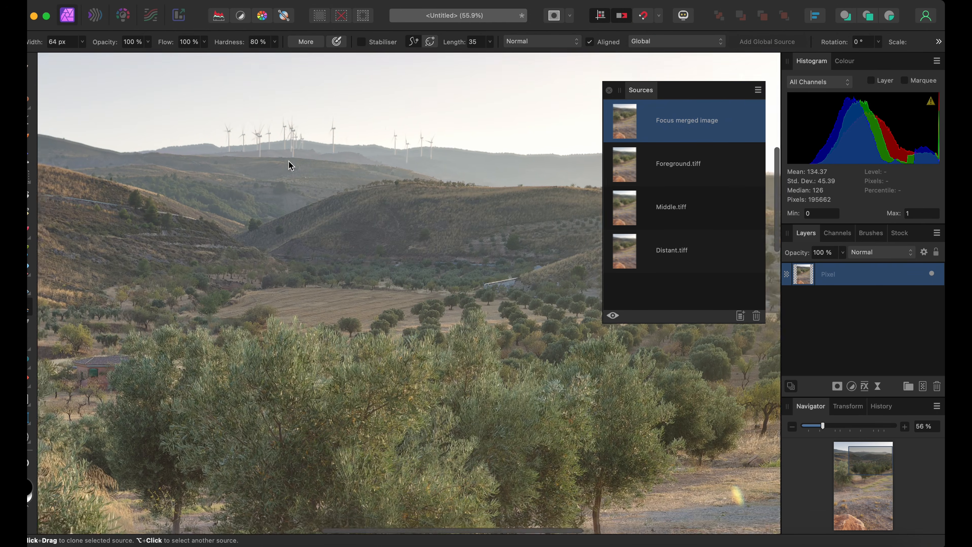
scroll(288, 162, "down", 8)
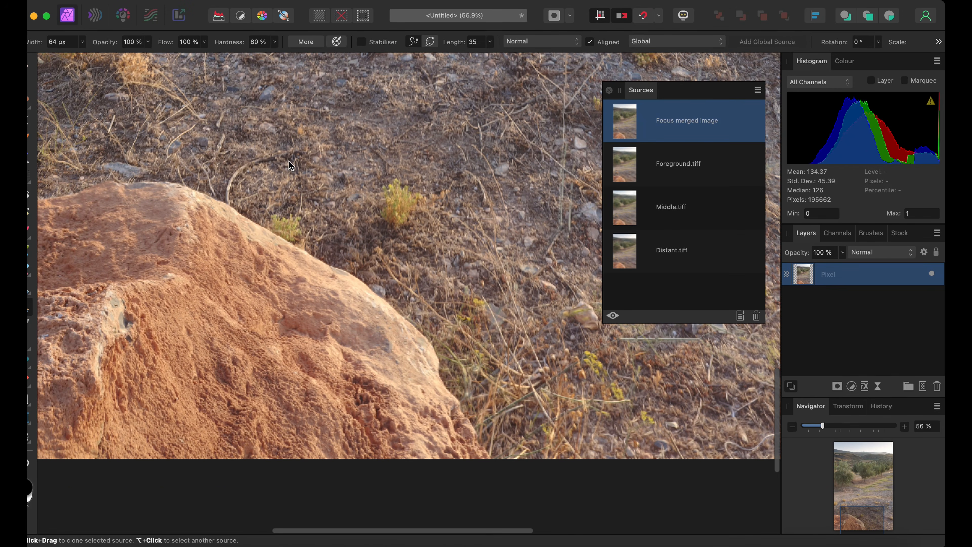
scroll(238, 372, "up", 10)
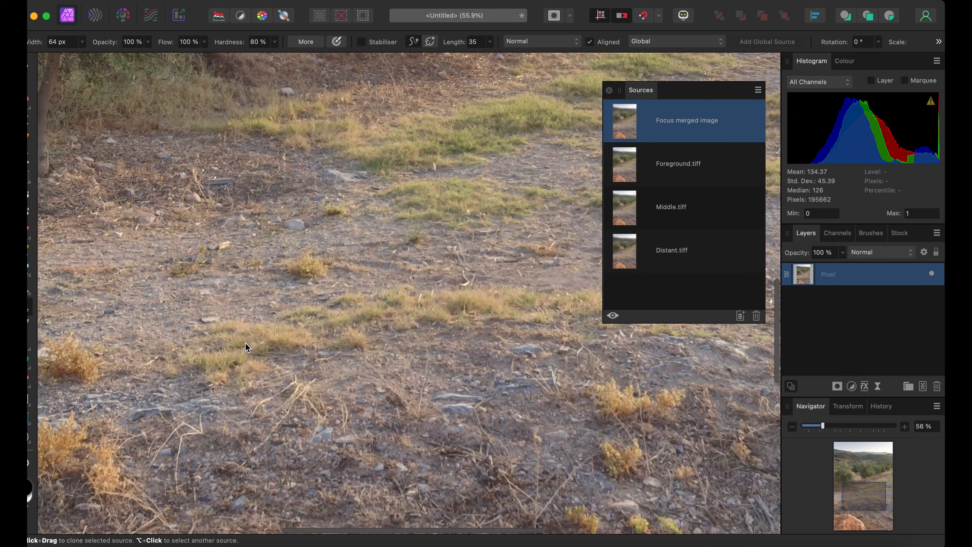
scroll(402, 115, "up", 10)
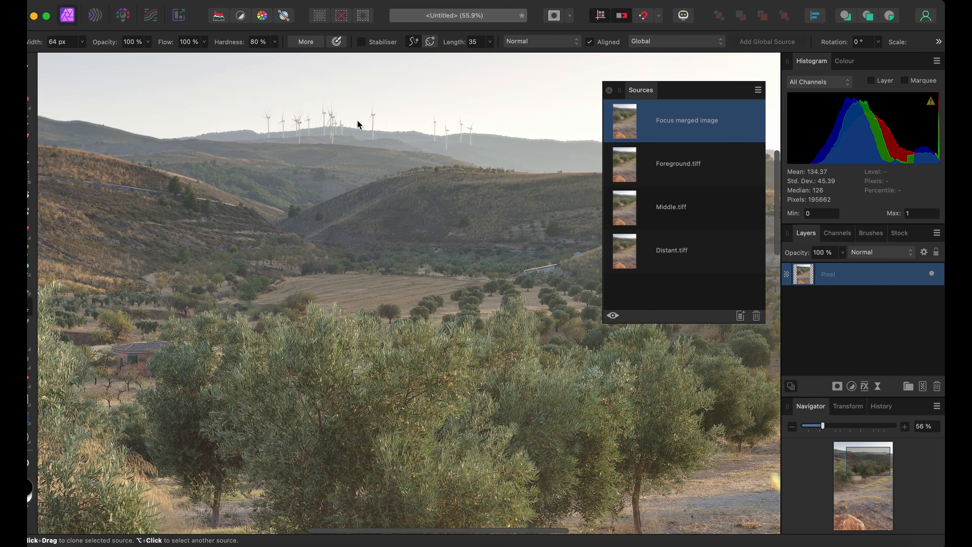
scroll(358, 123, "down", 10)
scroll(359, 124, "down", 5)
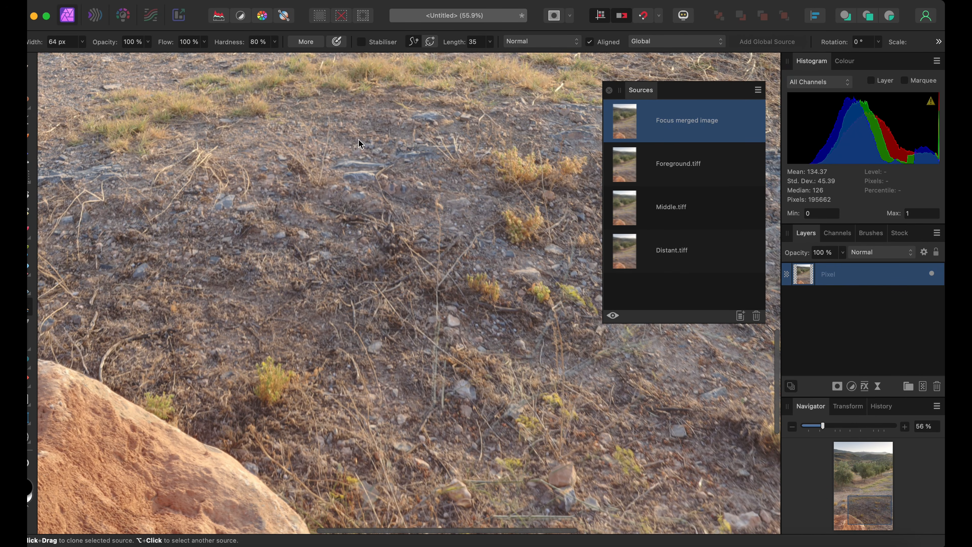